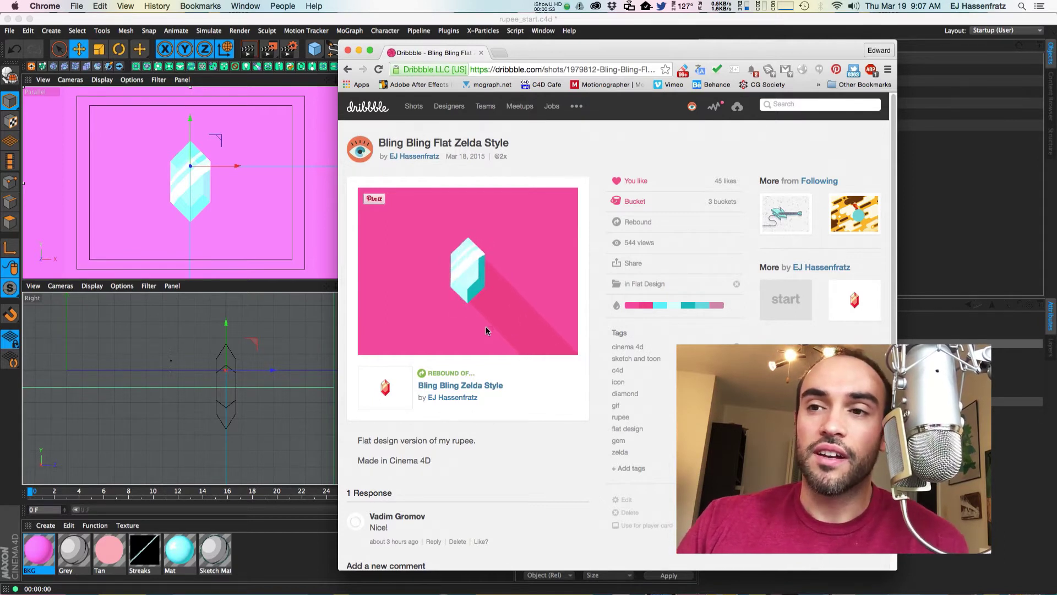
# Step: Hide the browser showing the Dribbble rupee shot to reveal the Cinema 4D scene
pyautogui.hotkey('ctrl', 'alt', 'Left')
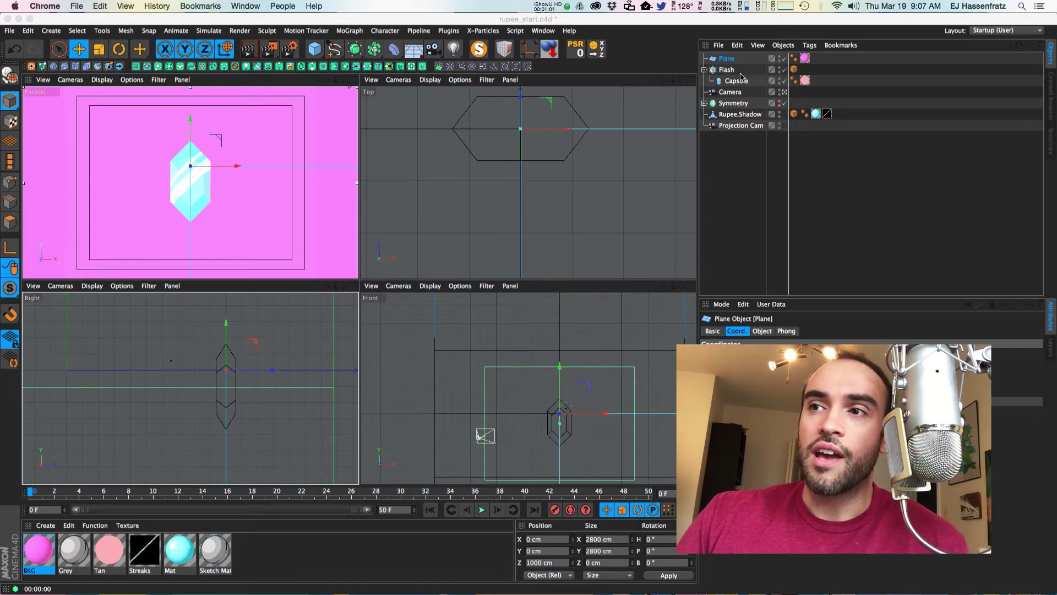
# Step: Select the camera and tilt its pitch to -15°, then reset it to 0°
pyautogui.click(730, 92)
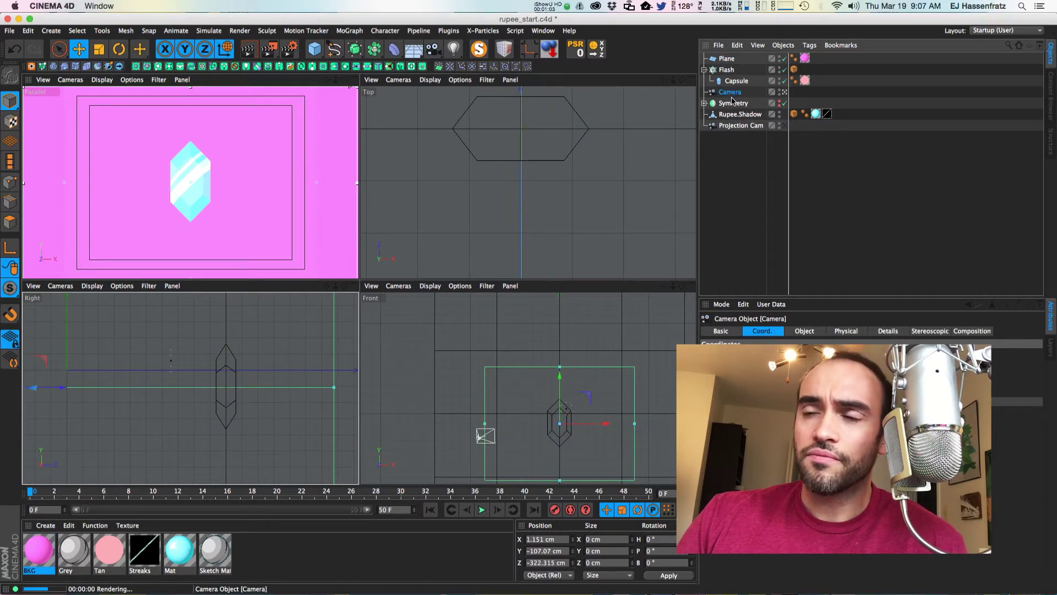
pyautogui.click(804, 331)
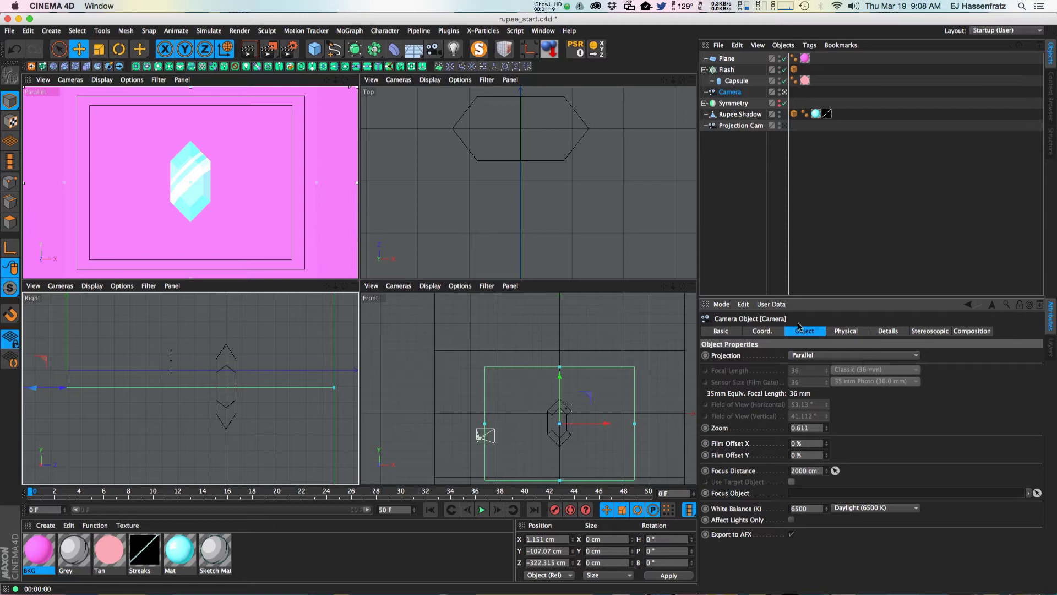
pyautogui.click(767, 331)
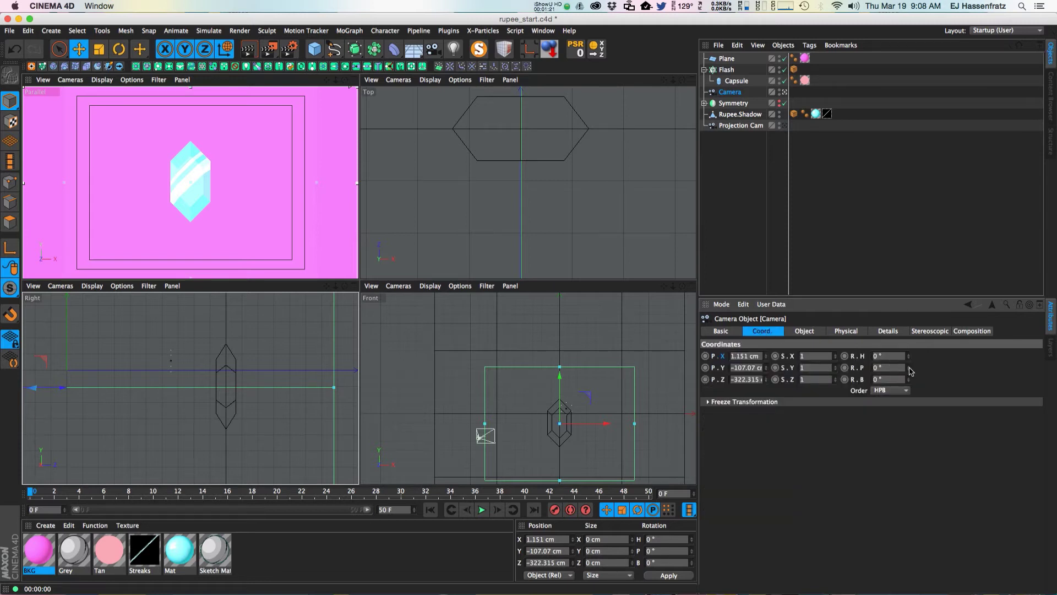
pyautogui.moveTo(909, 370); pyautogui.dragTo(910, 386)
pyautogui.press('super+r')
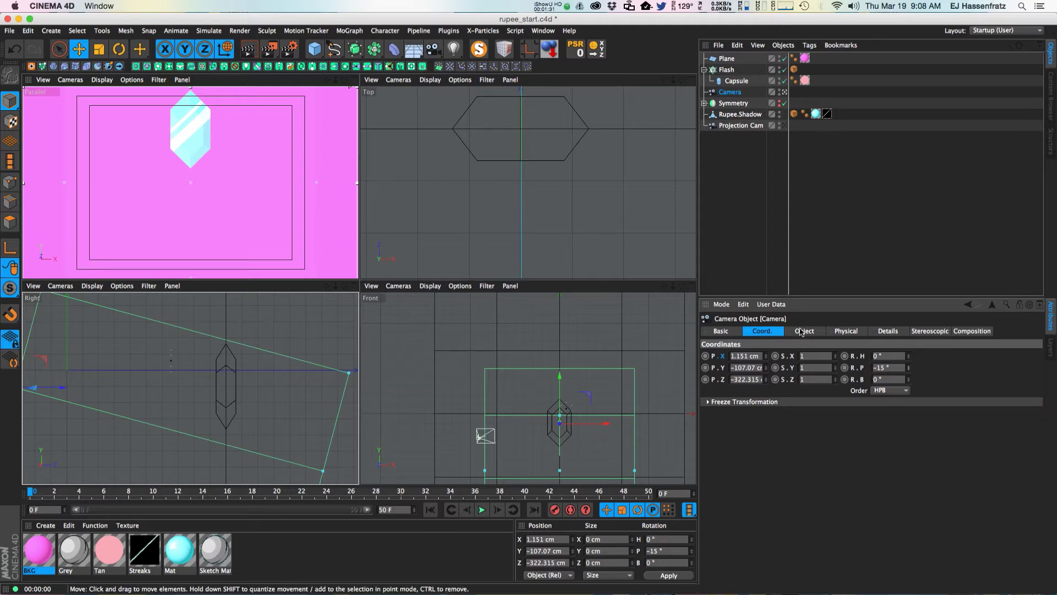
pyautogui.click(887, 367)
pyautogui.write('0')
pyautogui.press('Return')
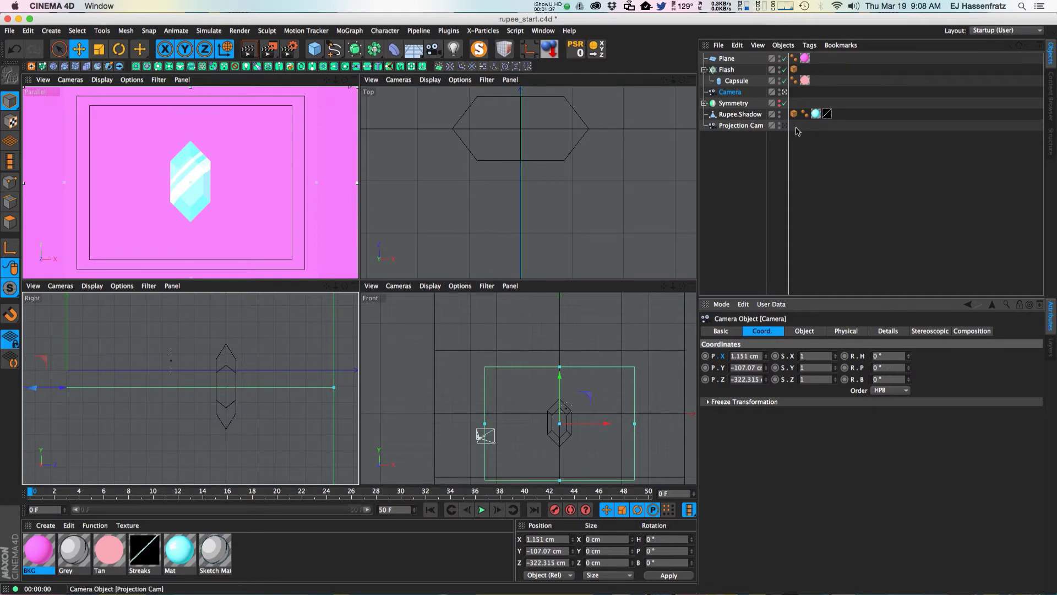
# Step: Confirm the camera's projection is set to Parallel
pyautogui.click(807, 330)
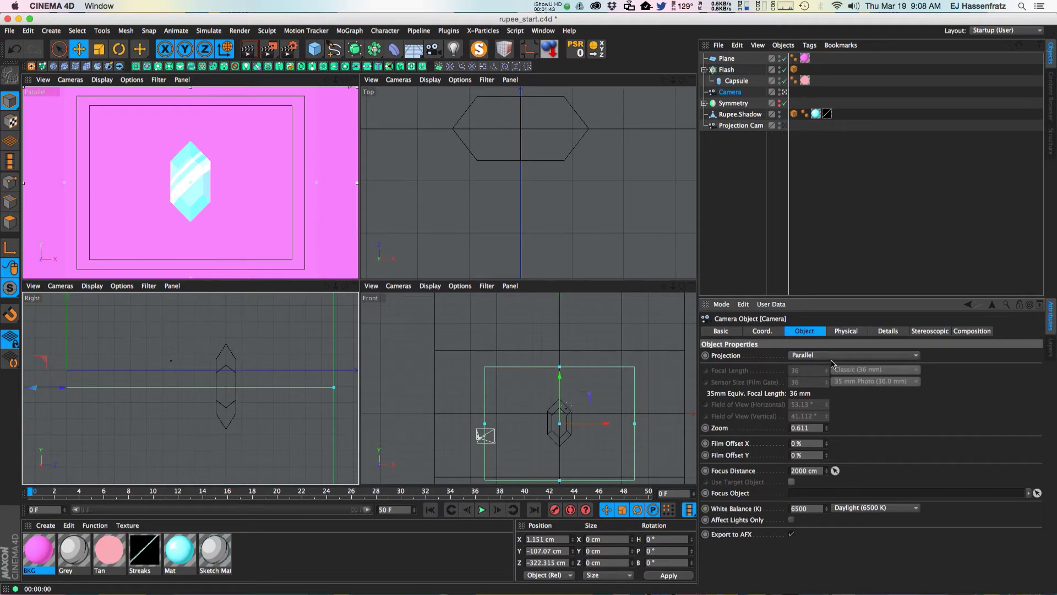
pyautogui.click(832, 358)
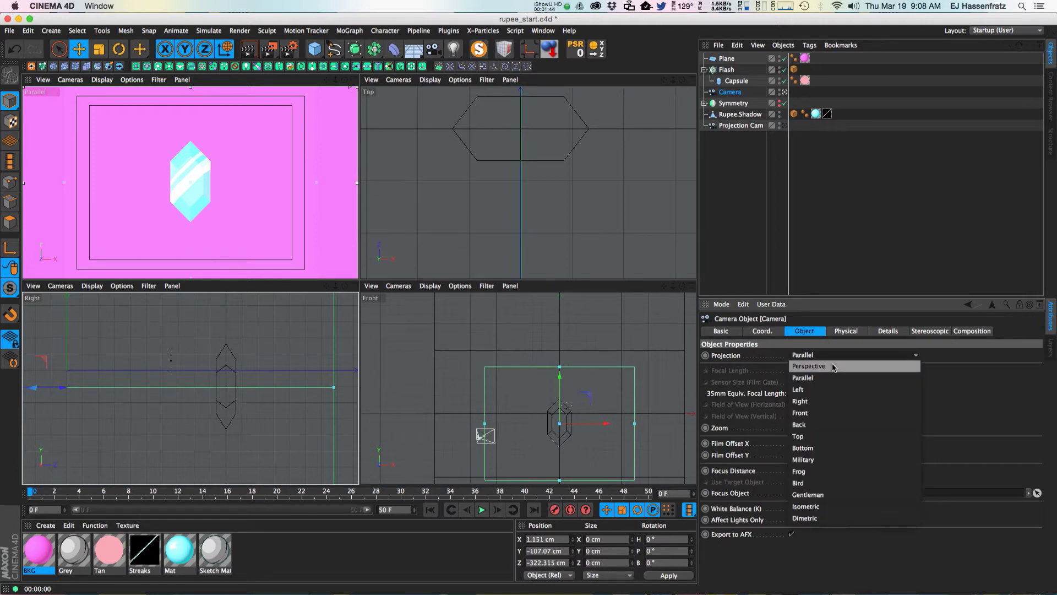
pyautogui.click(941, 369)
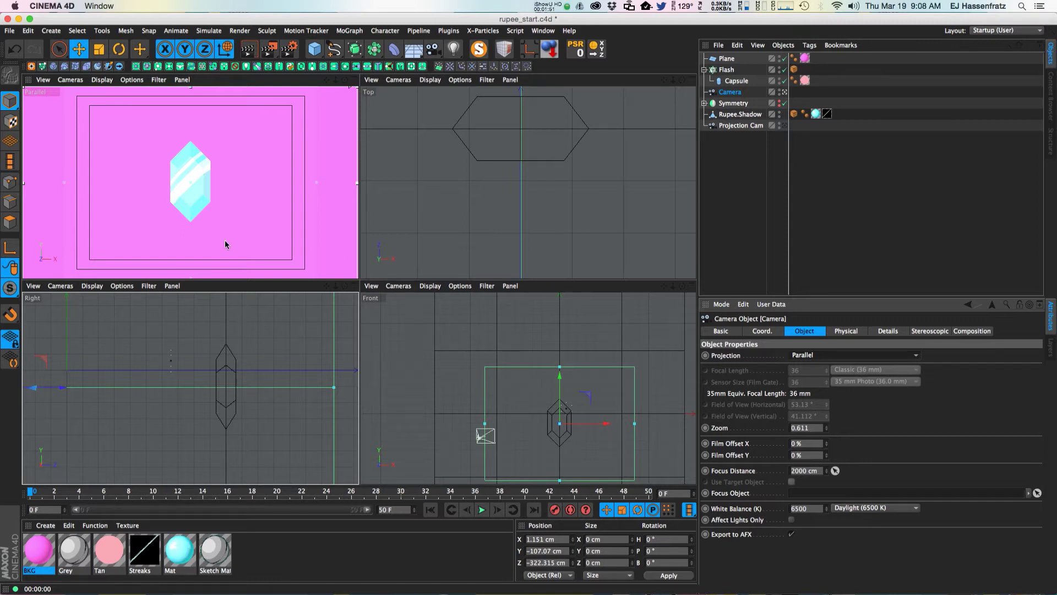
# Step: Move Rupee.Shadow back along Z and set its Z position to 1000 cm
pyautogui.click(231, 419)
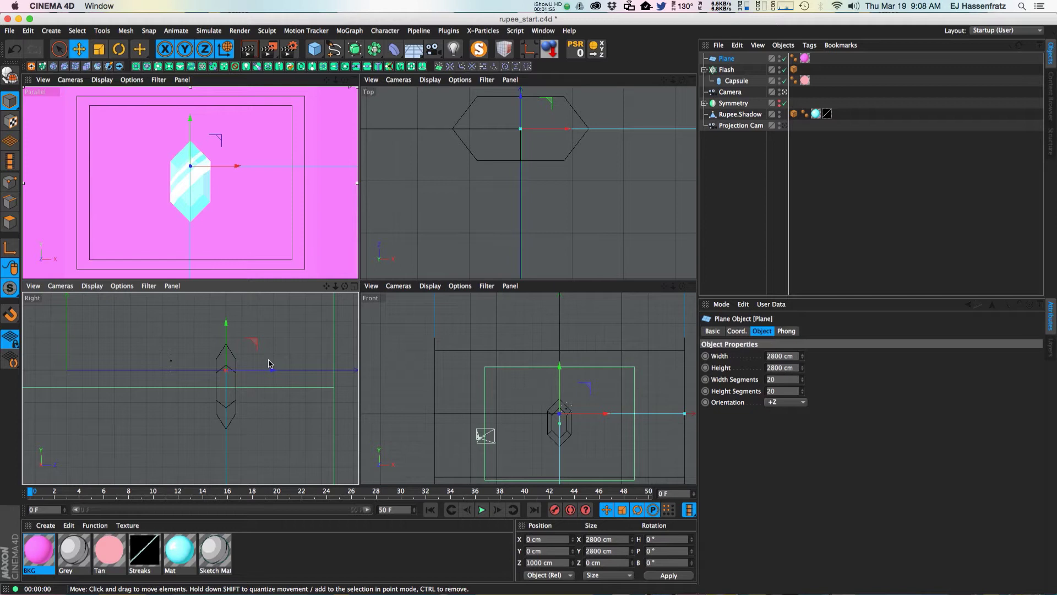
pyautogui.click(201, 207)
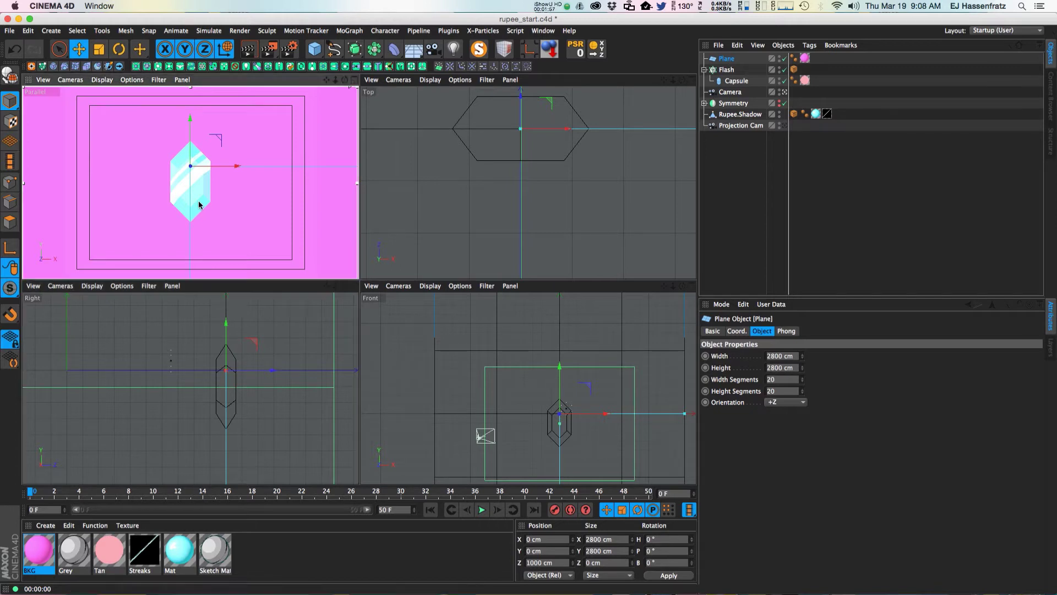
pyautogui.moveTo(253, 388); pyautogui.dragTo(245, 392)
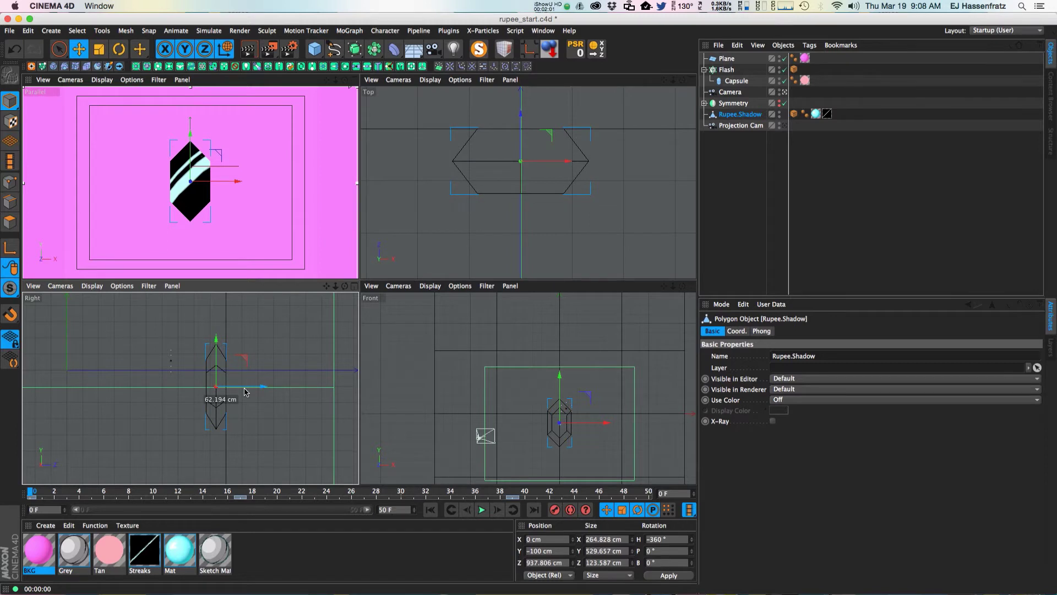
pyautogui.moveTo(244, 391); pyautogui.dragTo(244, 391)
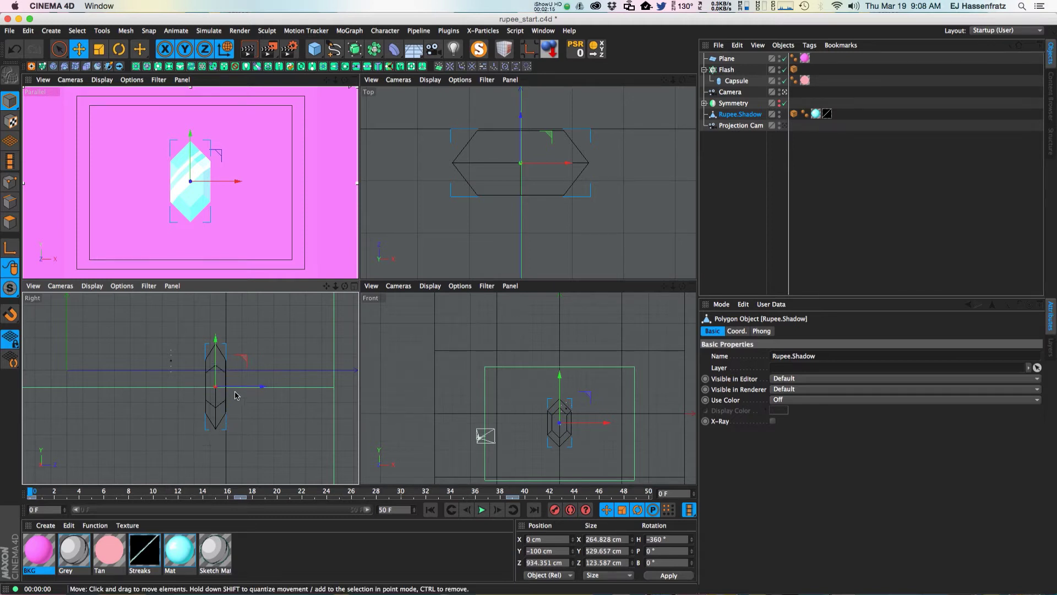
pyautogui.moveTo(242, 390); pyautogui.dragTo(251, 391)
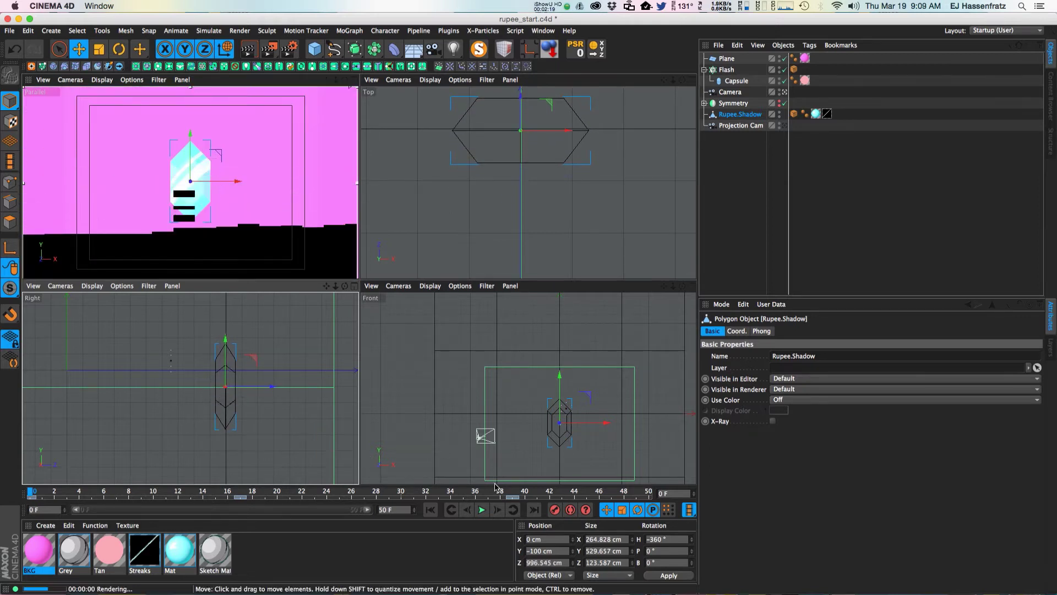
pyautogui.doubleClick(537, 562)
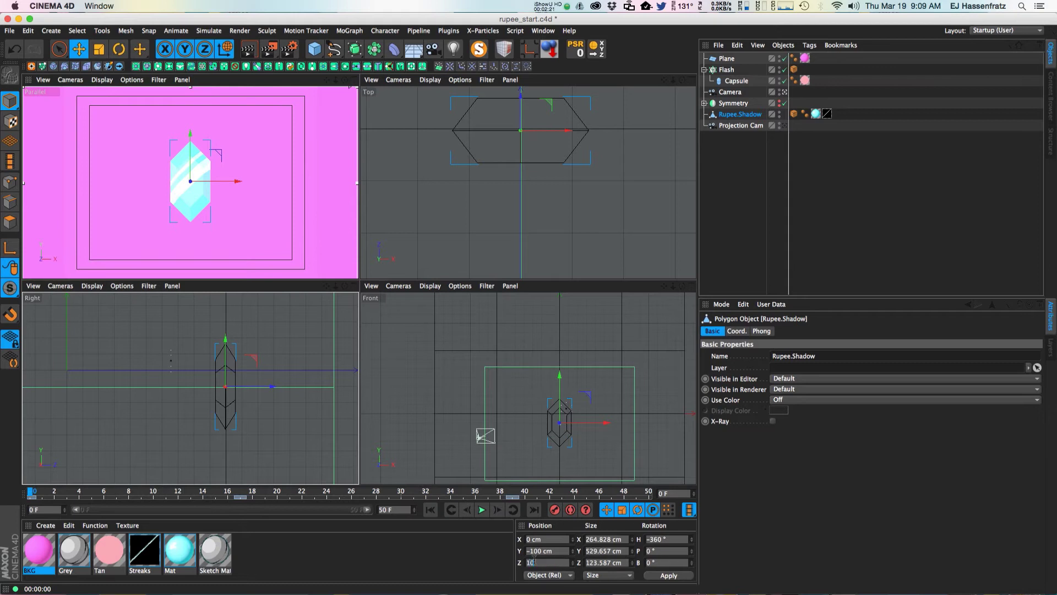
pyautogui.write('1000')
pyautogui.press('Return')
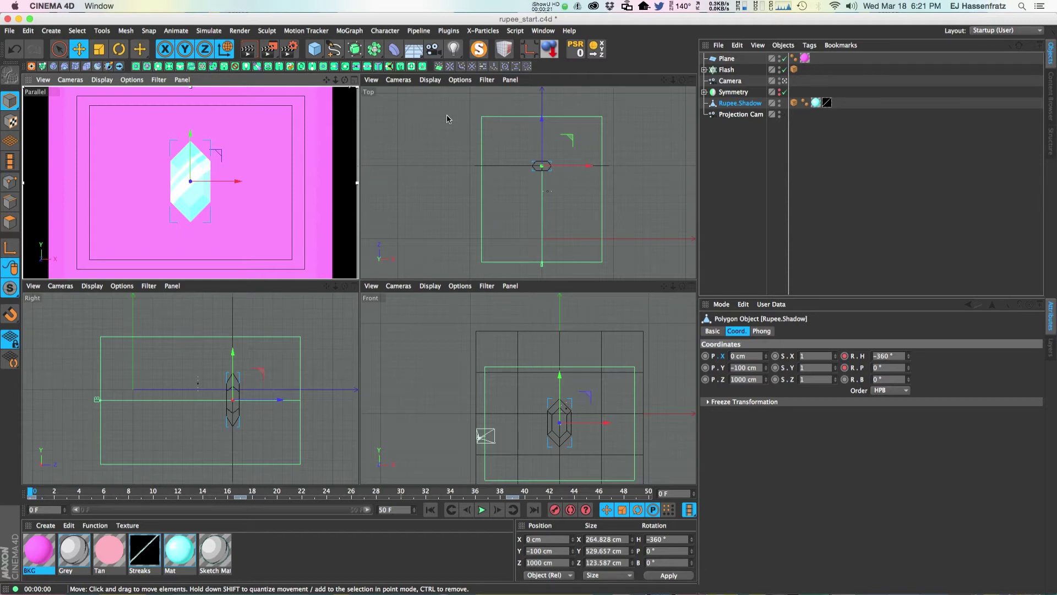
# Step: Add an infinite light, then try moving and rotating it and undo both changes
pyautogui.click(455, 56)
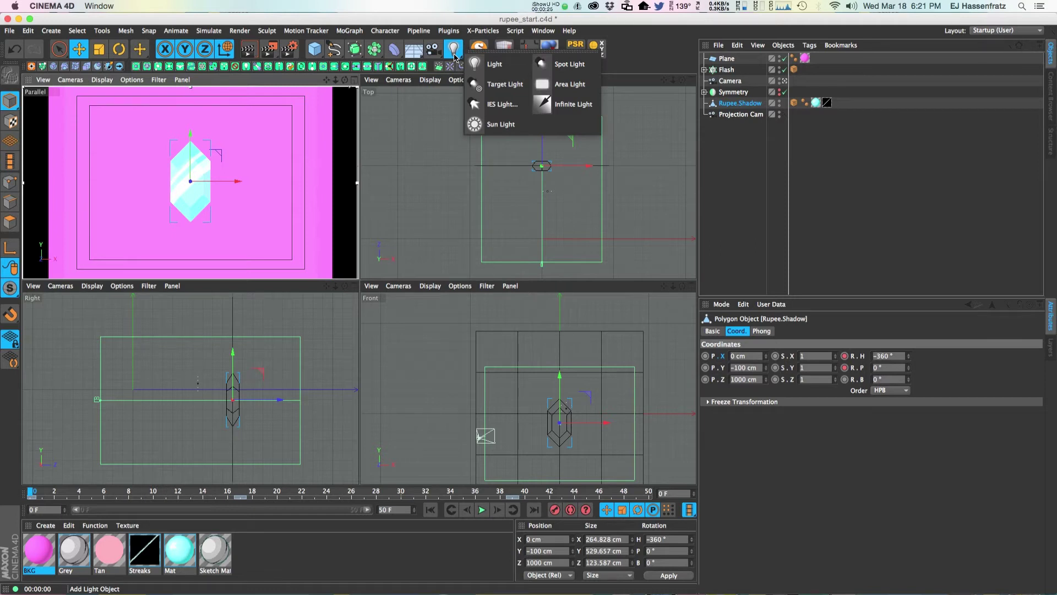
pyautogui.click(580, 113)
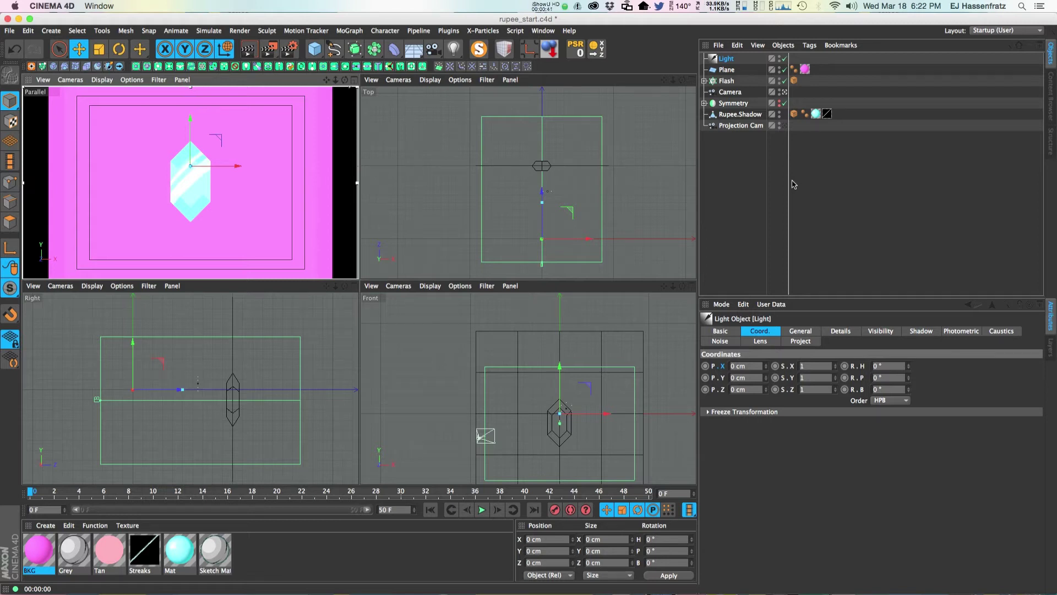
pyautogui.moveTo(575, 217)
pyautogui.mouseDown()
pyautogui.moveTo(601, 201)
pyautogui.moveTo(538, 165)
pyautogui.moveTo(555, 124)
pyautogui.moveTo(573, 216)
pyautogui.moveTo(564, 197)
pyautogui.moveTo(538, 210)
pyautogui.mouseUp()
pyautogui.press('super+z')
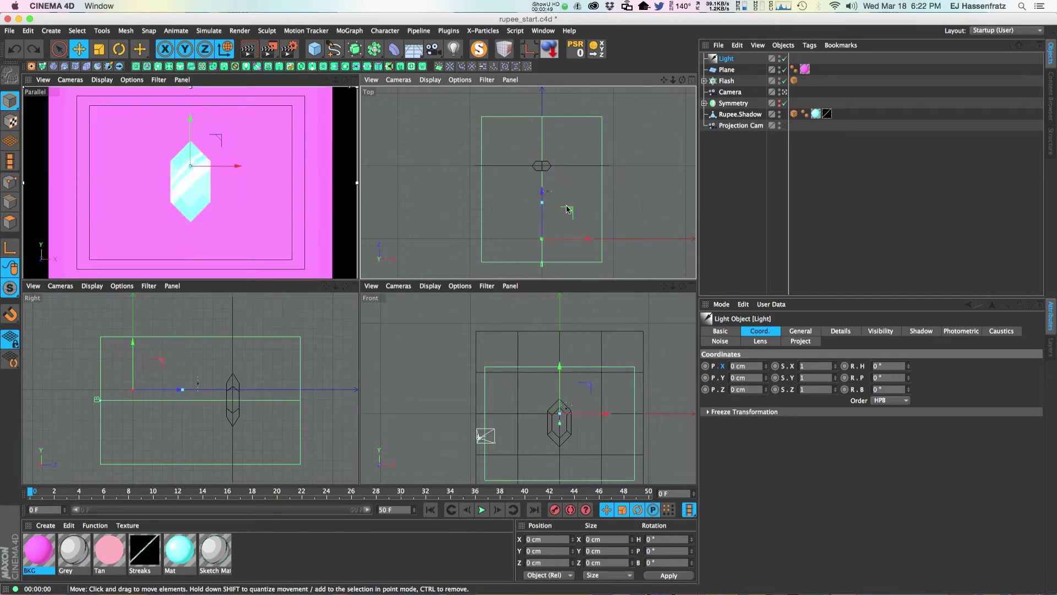
pyautogui.press('r')
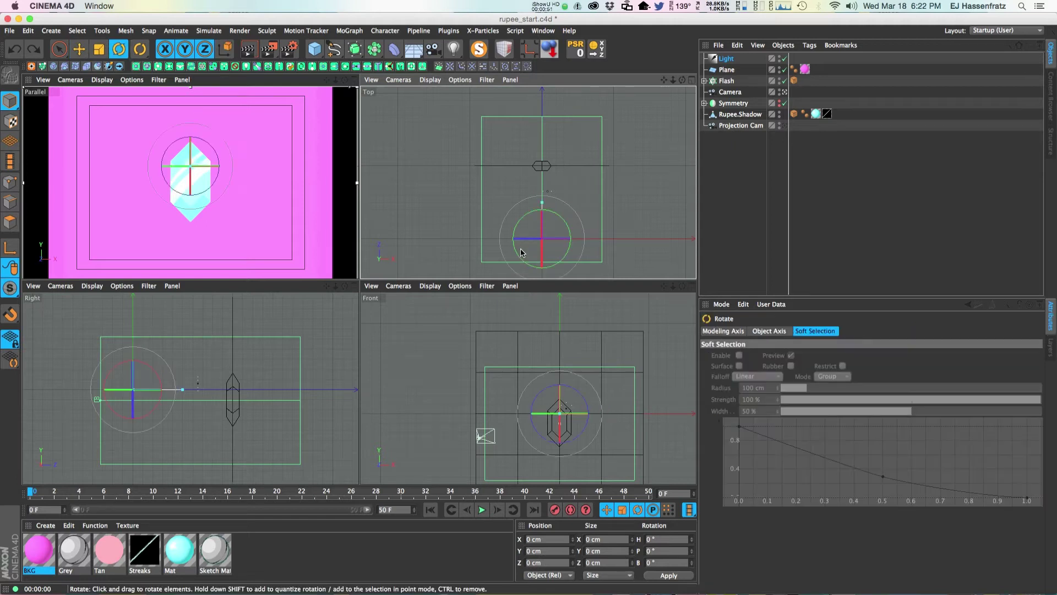
pyautogui.moveTo(522, 250)
pyautogui.mouseDown()
pyautogui.moveTo(538, 231)
pyautogui.moveTo(546, 246)
pyautogui.moveTo(555, 236)
pyautogui.mouseUp()
pyautogui.press('super+z')
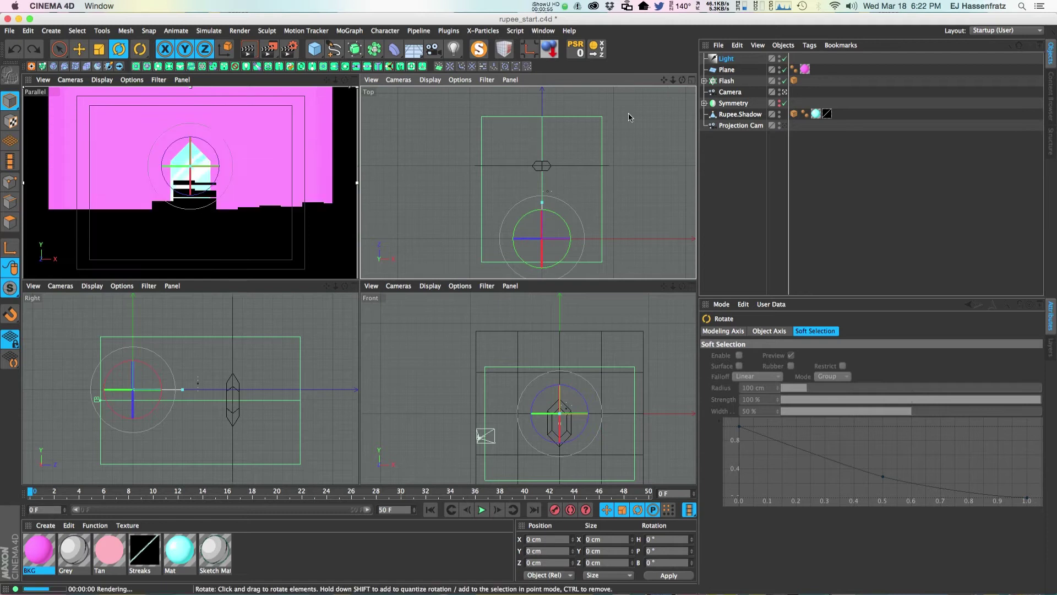
pyautogui.press('e')
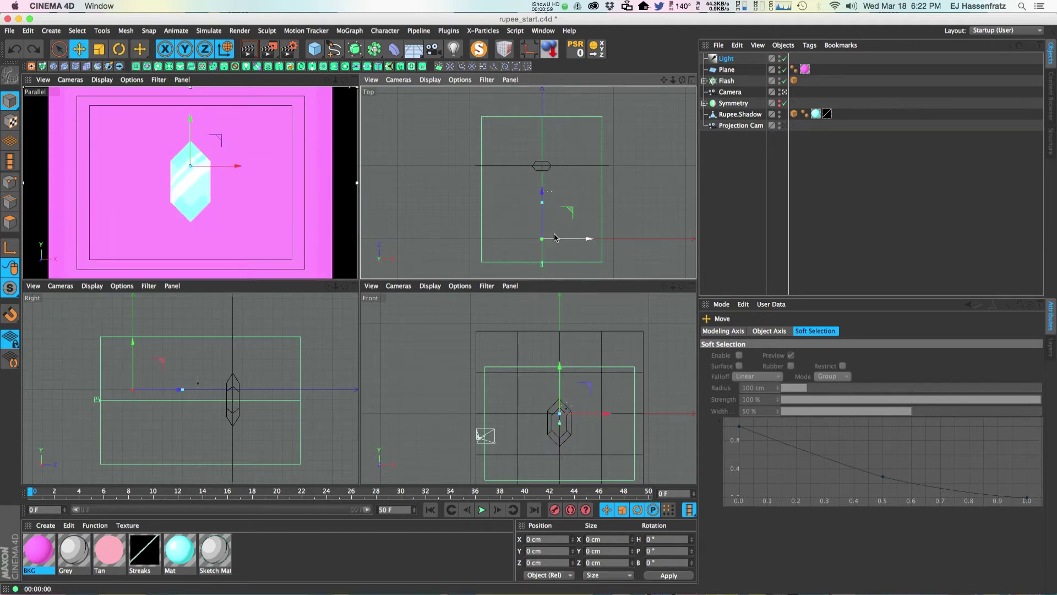
# Step: Give the light hard raytraced shadows
pyautogui.click(726, 59)
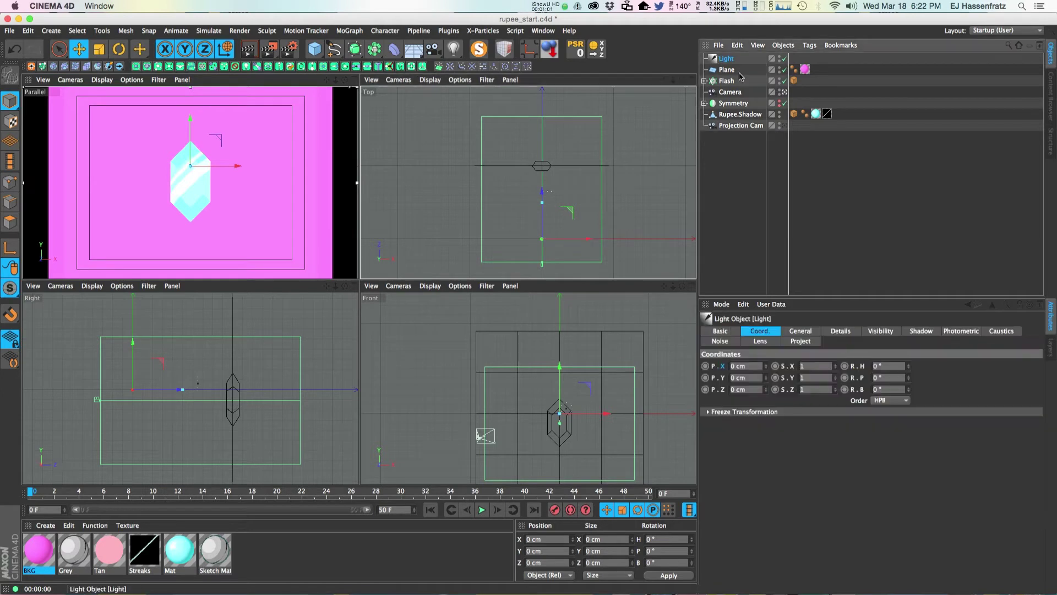
pyautogui.click(799, 331)
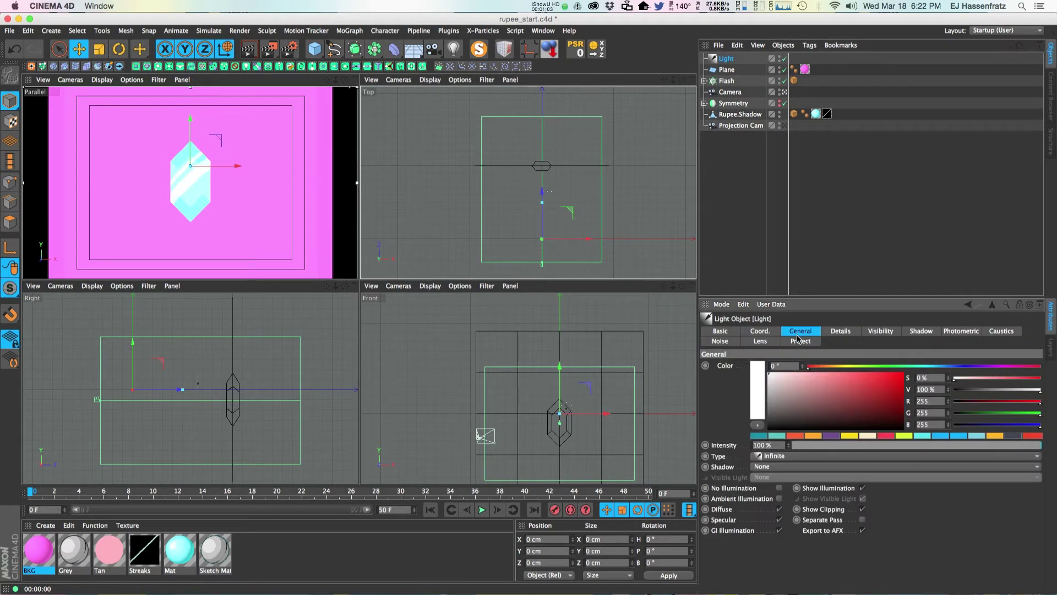
pyautogui.click(770, 466)
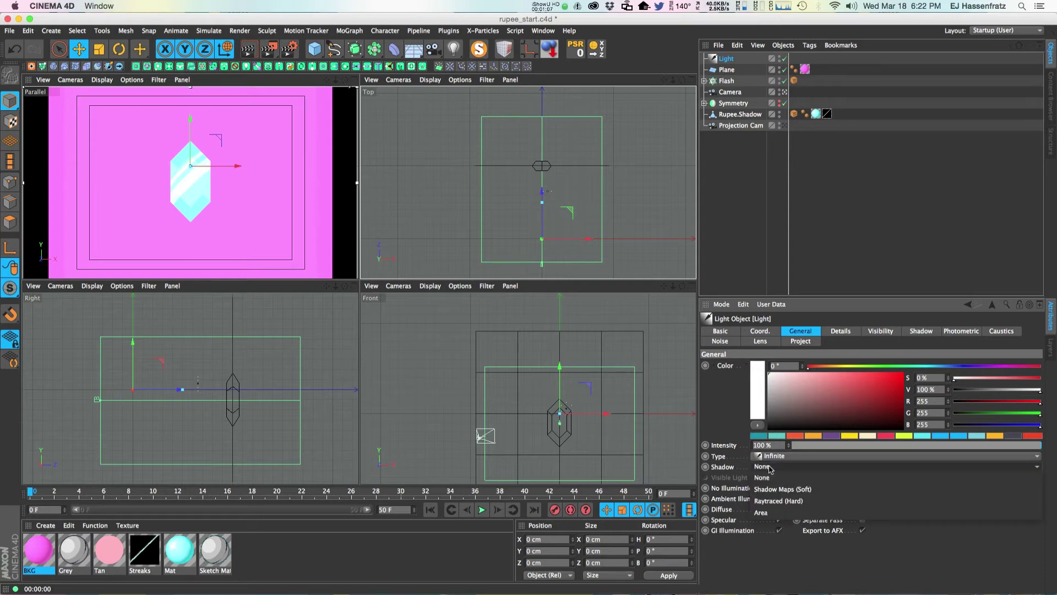
pyautogui.click(780, 501)
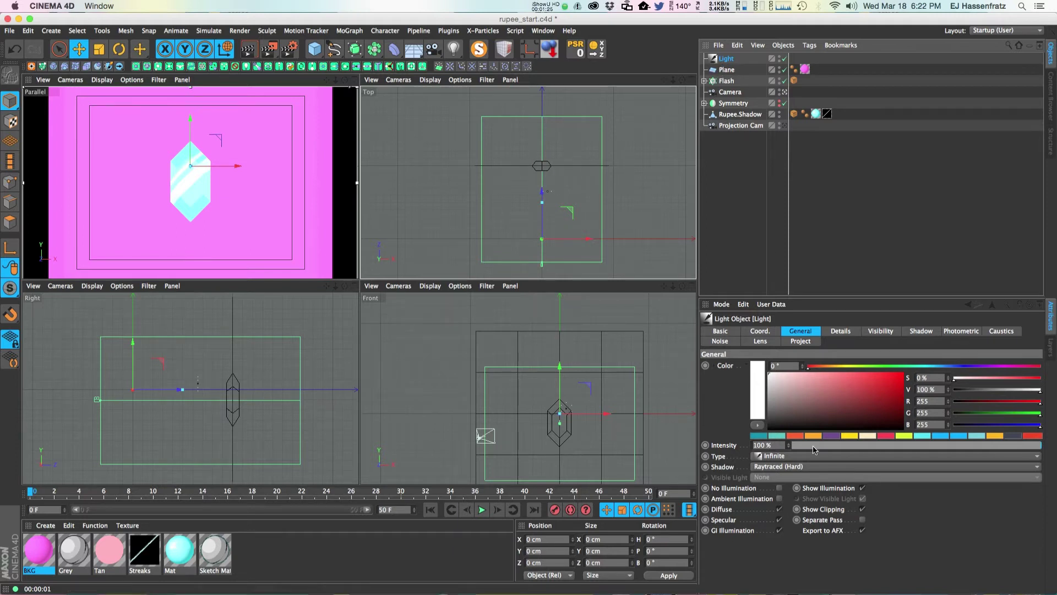
# Step: Re-render the preview and swing the light's heading to -71°
pyautogui.press('super+r')
pyautogui.click(778, 333)
pyautogui.moveTo(908, 365)
pyautogui.mouseDown()
pyautogui.moveTo(908, 355)
pyautogui.moveTo(908, 392)
pyautogui.moveTo(910, 370)
pyautogui.mouseUp()
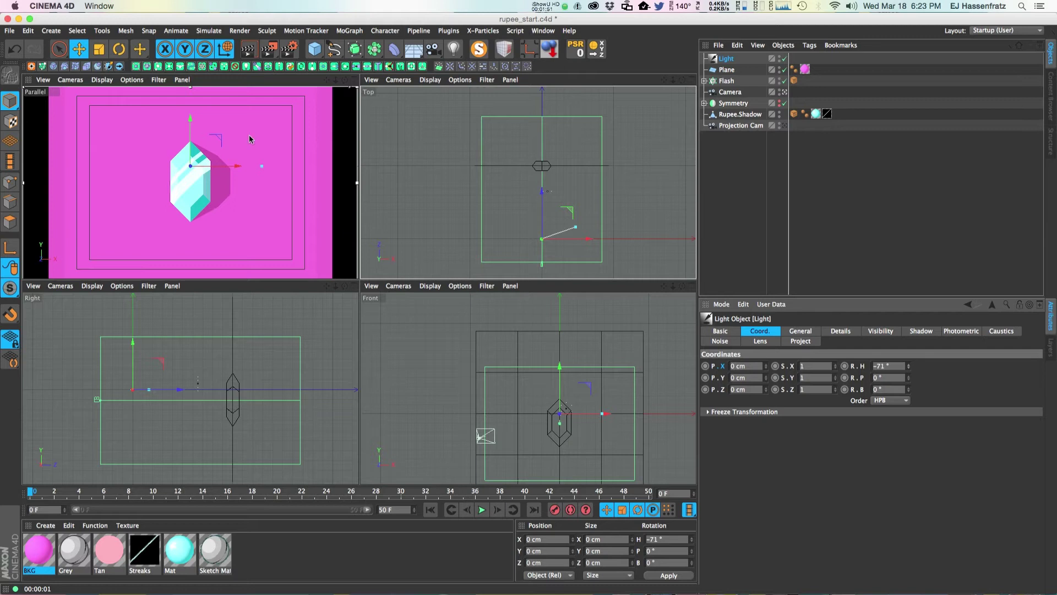
# Step: Add a Sketch and Toon effect in Render Settings with its shading background Off
pyautogui.click(290, 56)
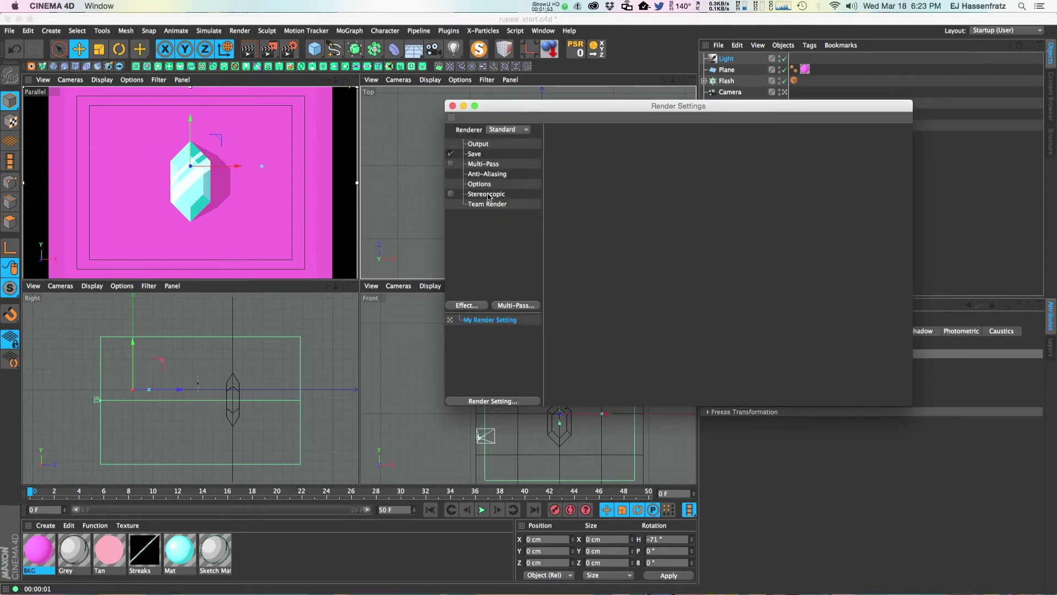
pyautogui.moveTo(498, 109); pyautogui.dragTo(452, 64)
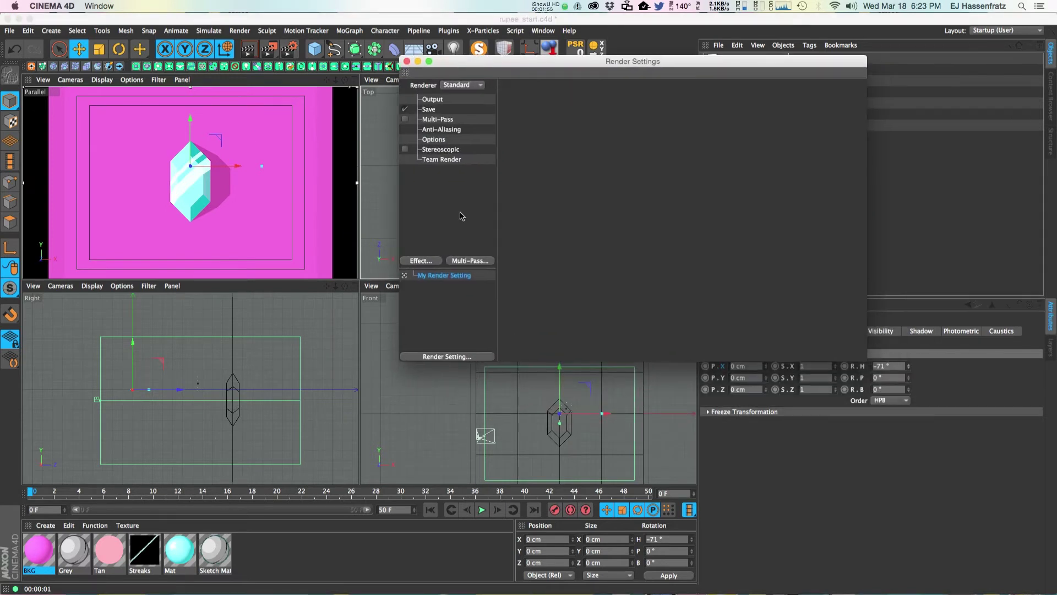
pyautogui.click(429, 261)
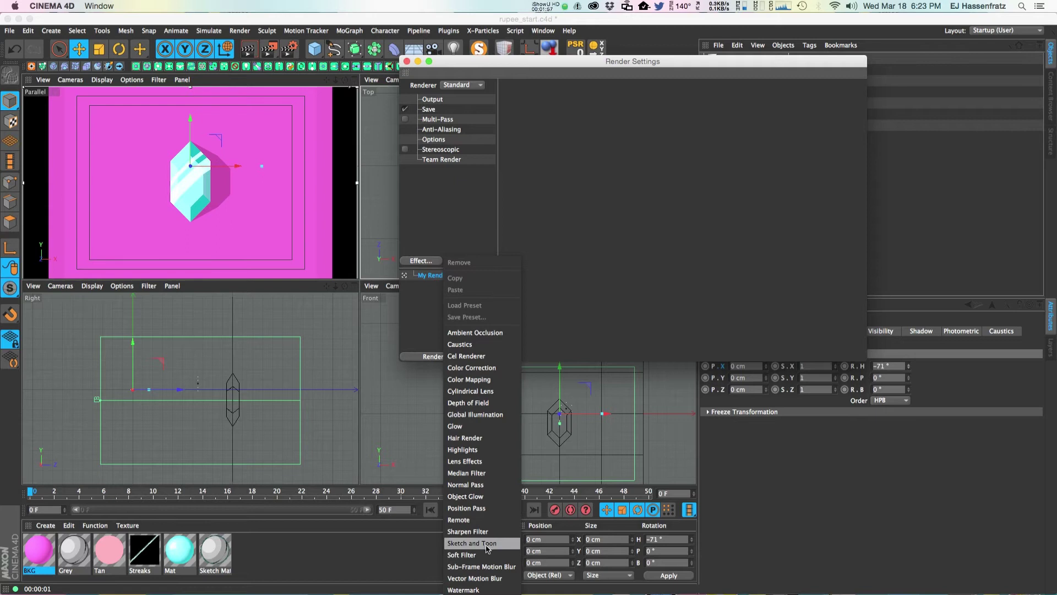
pyautogui.click(487, 546)
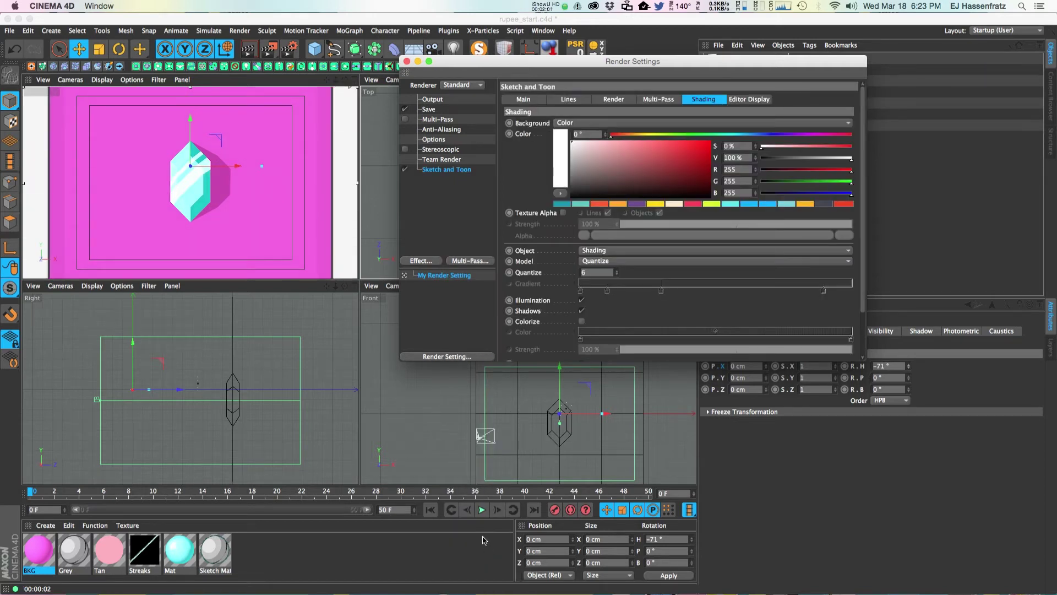
pyautogui.click(588, 123)
pyautogui.click(584, 125)
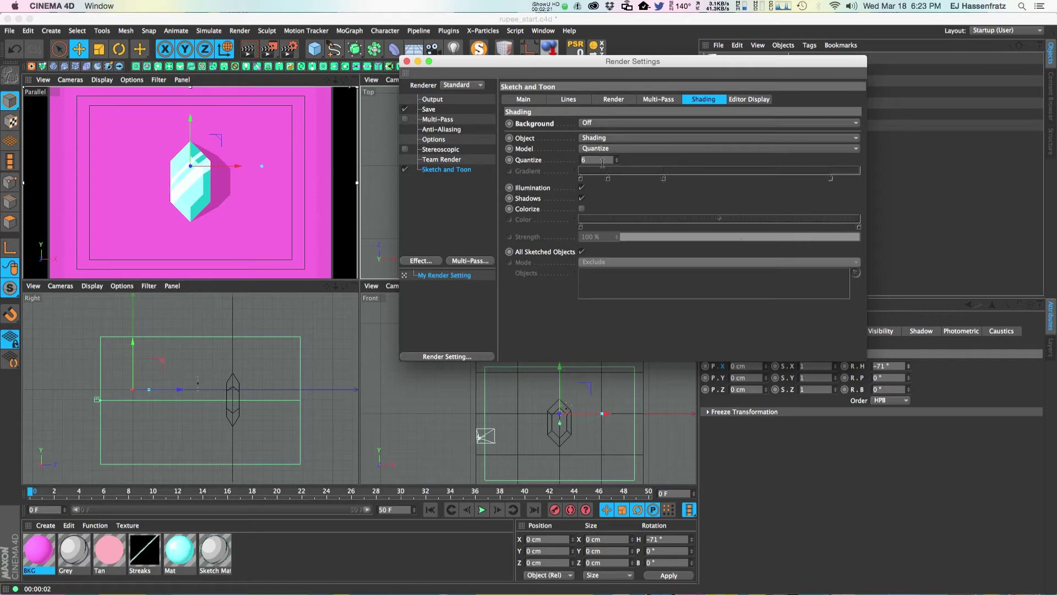
# Step: Set the Sketch and Toon Quantize value to 2 and close Render Settings
pyautogui.write('6')
pyautogui.write('2')
pyautogui.press('Return')
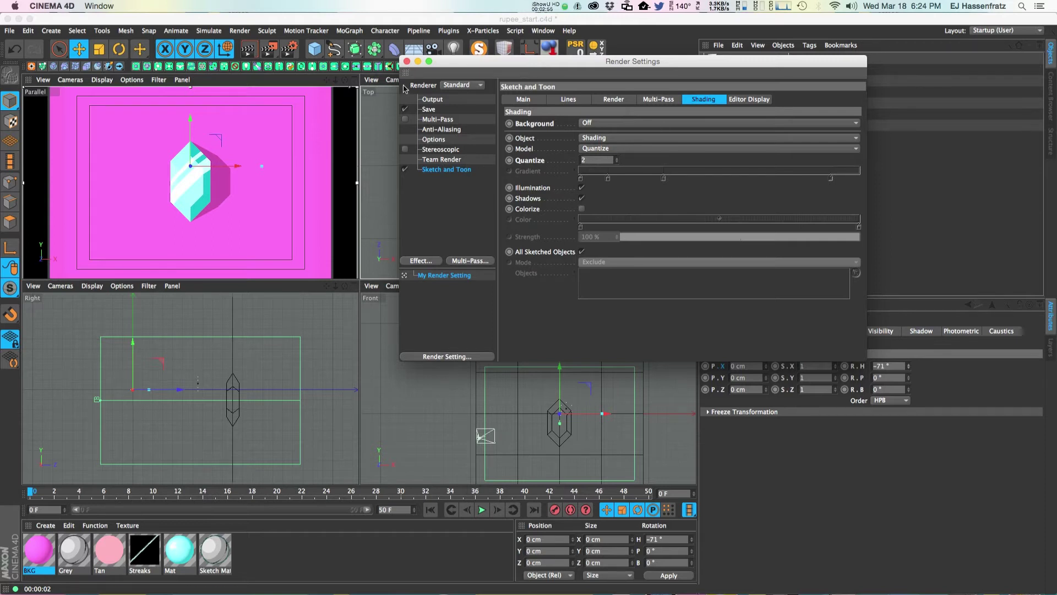
pyautogui.click(407, 61)
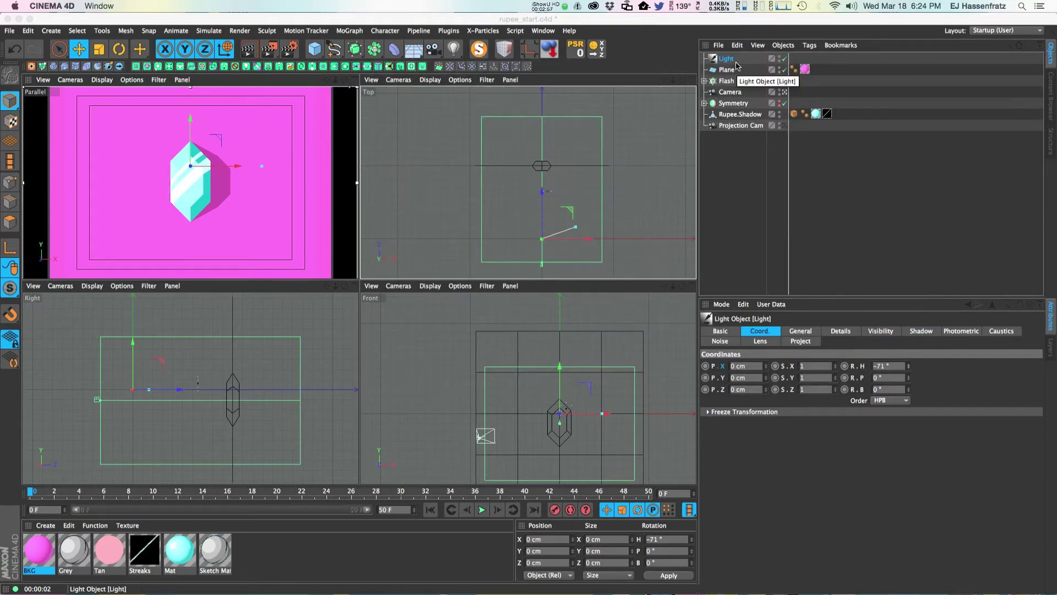
# Step: Re-render the preview and set the light's pitch to exactly -45°
pyautogui.hotkey('shift', 'r')
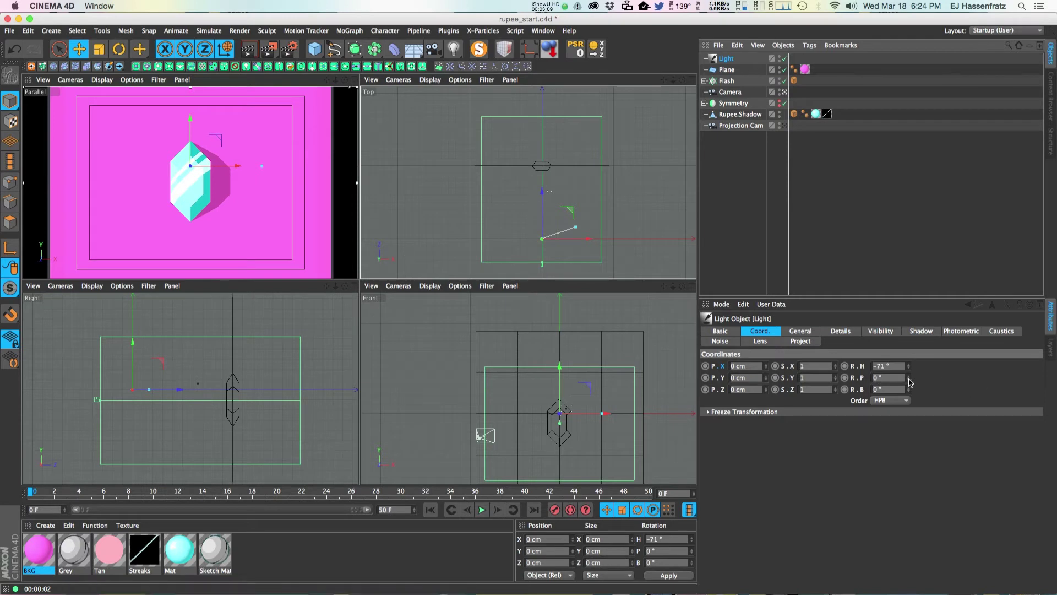
pyautogui.moveTo(908, 379)
pyautogui.mouseDown()
pyautogui.moveTo(909, 402)
pyautogui.moveTo(911, 382)
pyautogui.mouseUp()
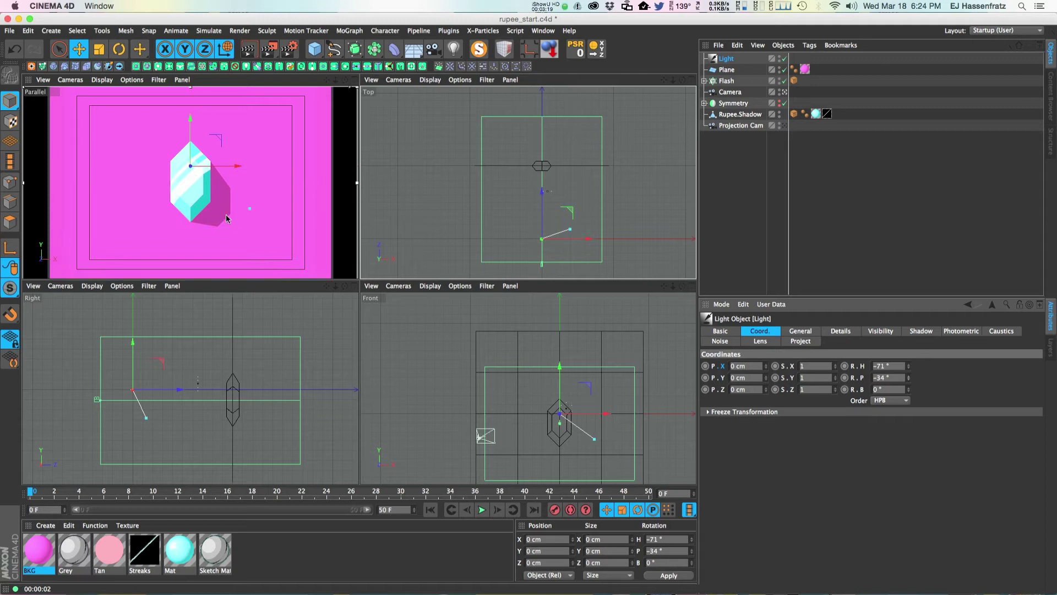
pyautogui.click(889, 376)
pyautogui.write('-45')
pyautogui.press('Return')
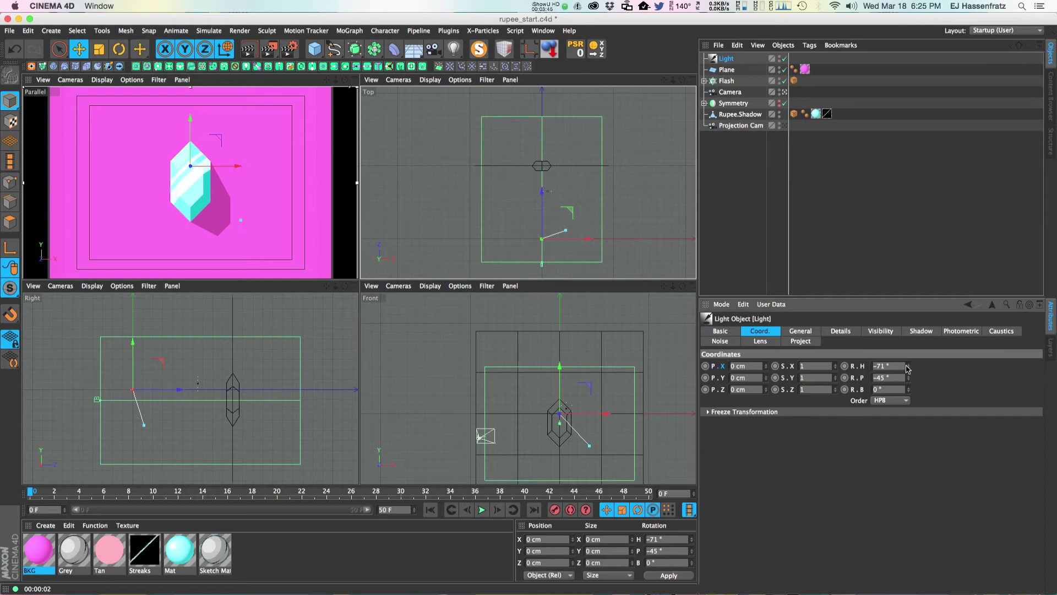
# Step: Scrub the light's heading between -83° and -89°, settling on -89°
pyautogui.moveTo(866, 370)
pyautogui.mouseDown()
pyautogui.moveTo(856, 369)
pyautogui.moveTo(911, 372)
pyautogui.mouseUp()
pyautogui.hotkey('ctrl', 'r')
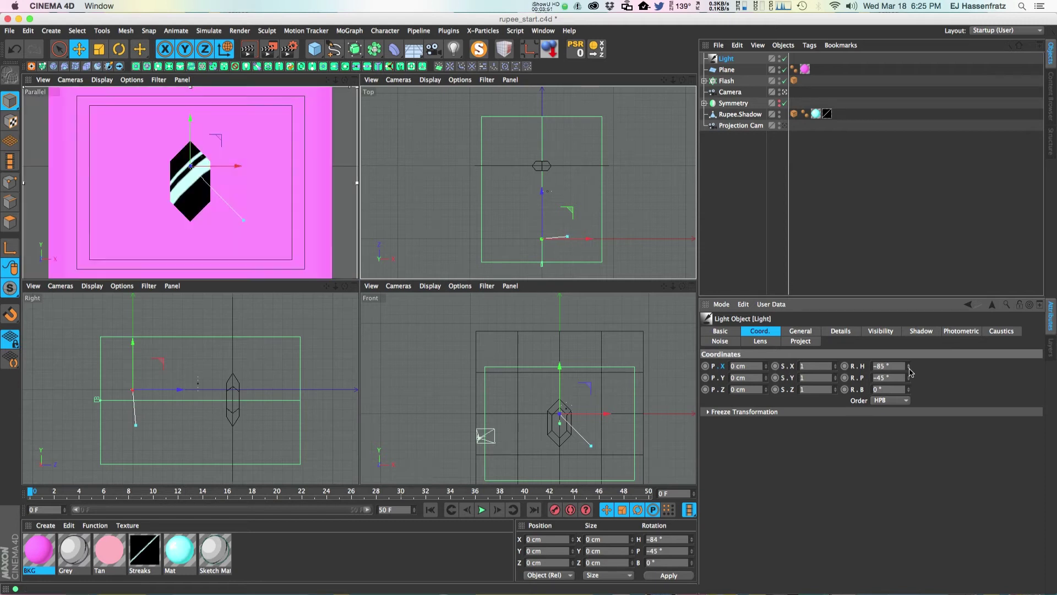
pyautogui.moveTo(911, 373); pyautogui.dragTo(911, 373)
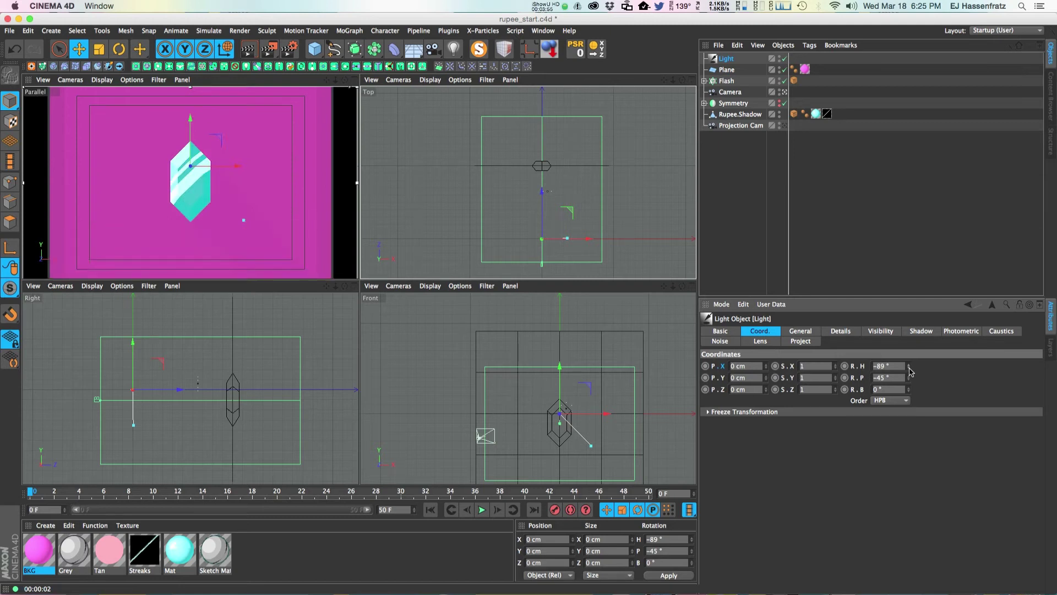
pyautogui.moveTo(910, 369); pyautogui.dragTo(911, 370)
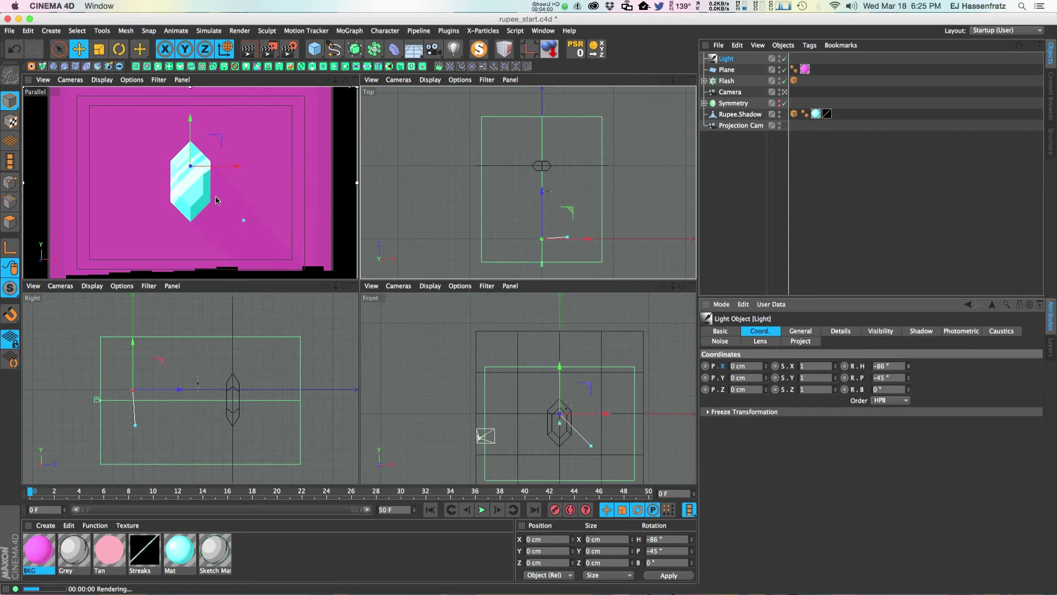
pyautogui.click(909, 364)
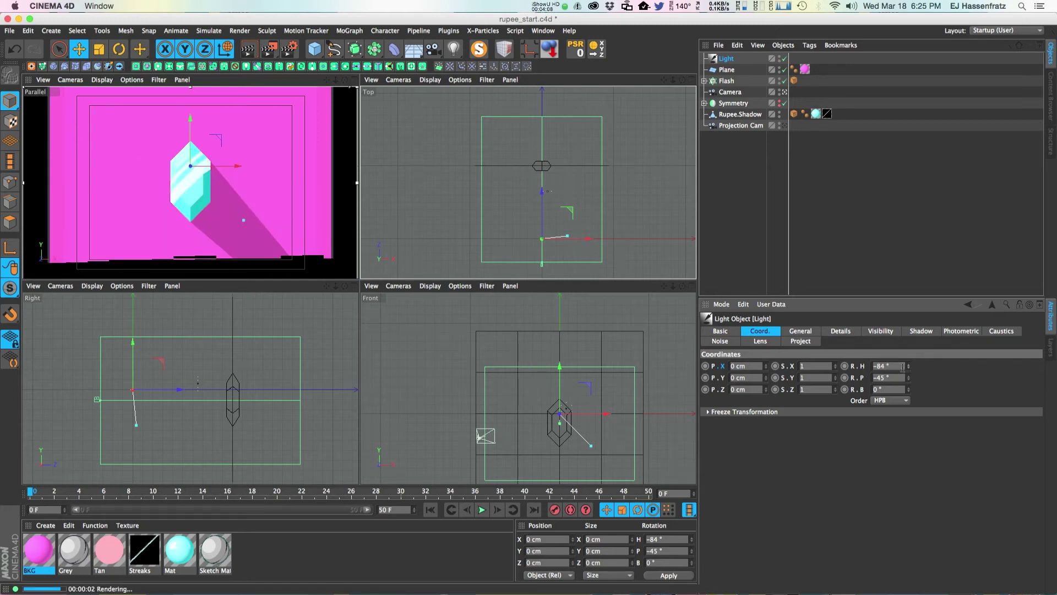
pyautogui.moveTo(910, 371); pyautogui.dragTo(908, 374)
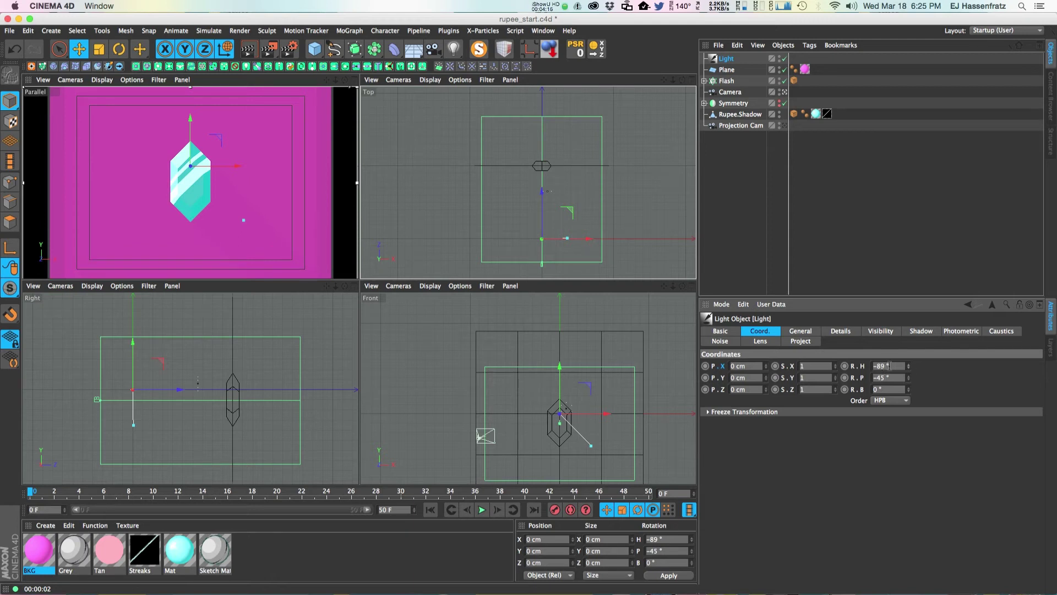
# Step: Open the BKG material and adjust its Color brightness from 200% down to 193%
pyautogui.doubleClick(38, 550)
pyautogui.moveTo(331, 78); pyautogui.dragTo(663, 99)
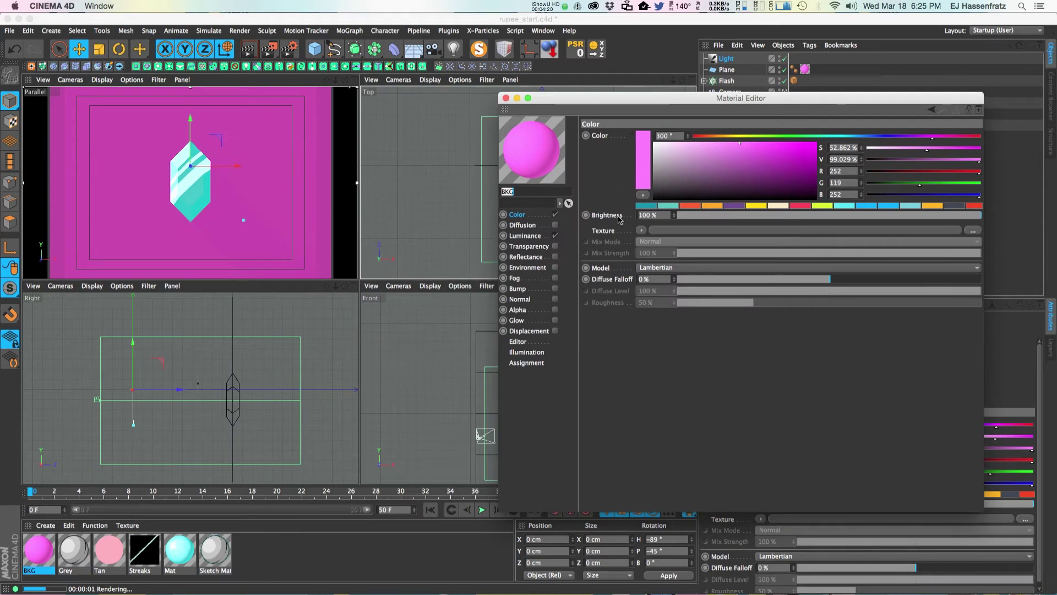
pyautogui.click(543, 235)
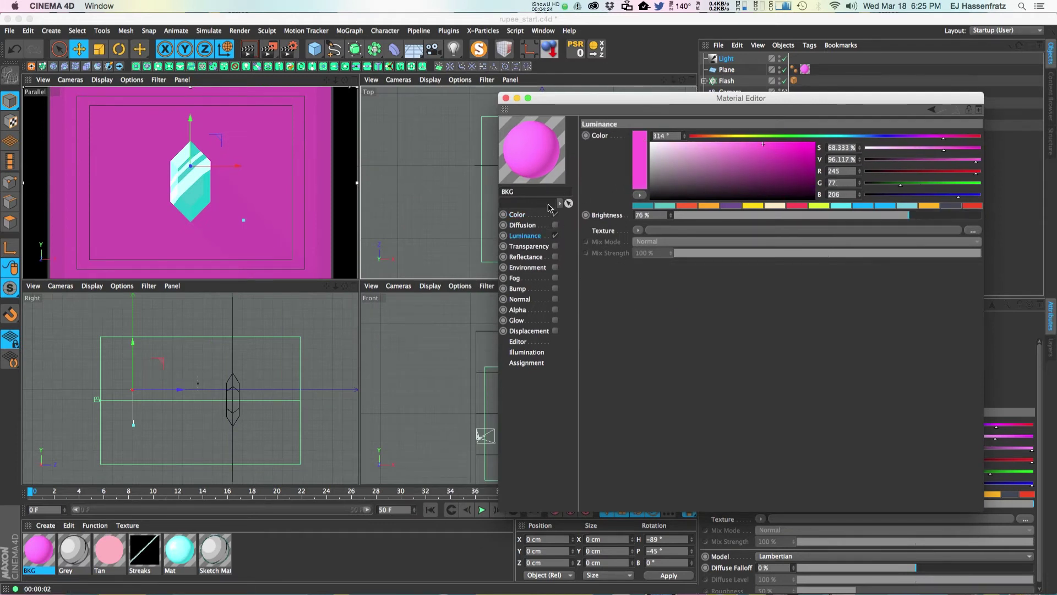
pyautogui.click(537, 214)
pyautogui.moveTo(680, 216); pyautogui.dragTo(667, 215)
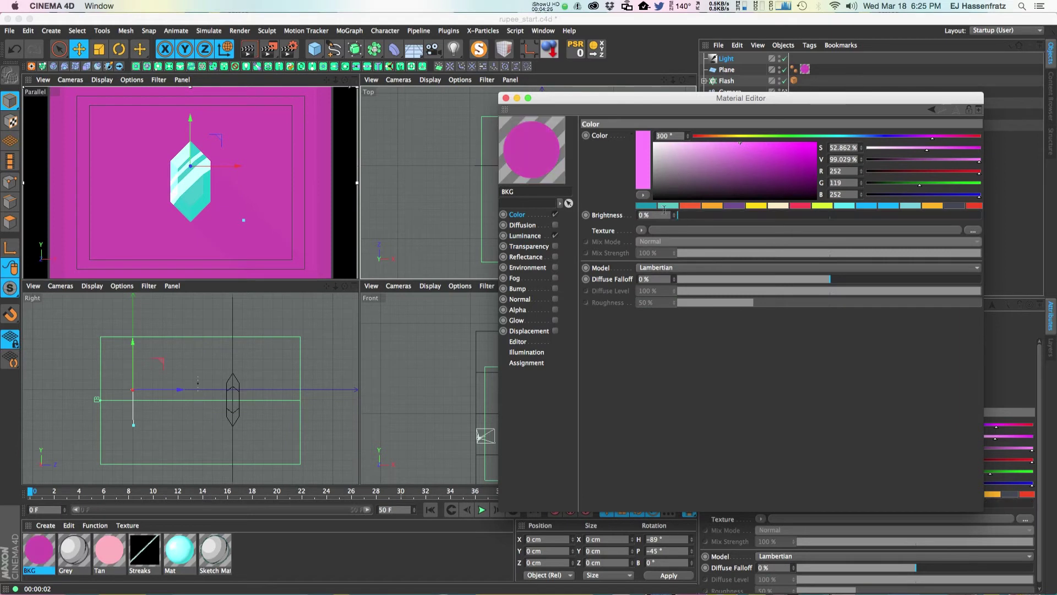
pyautogui.write('200')
pyautogui.press('Return')
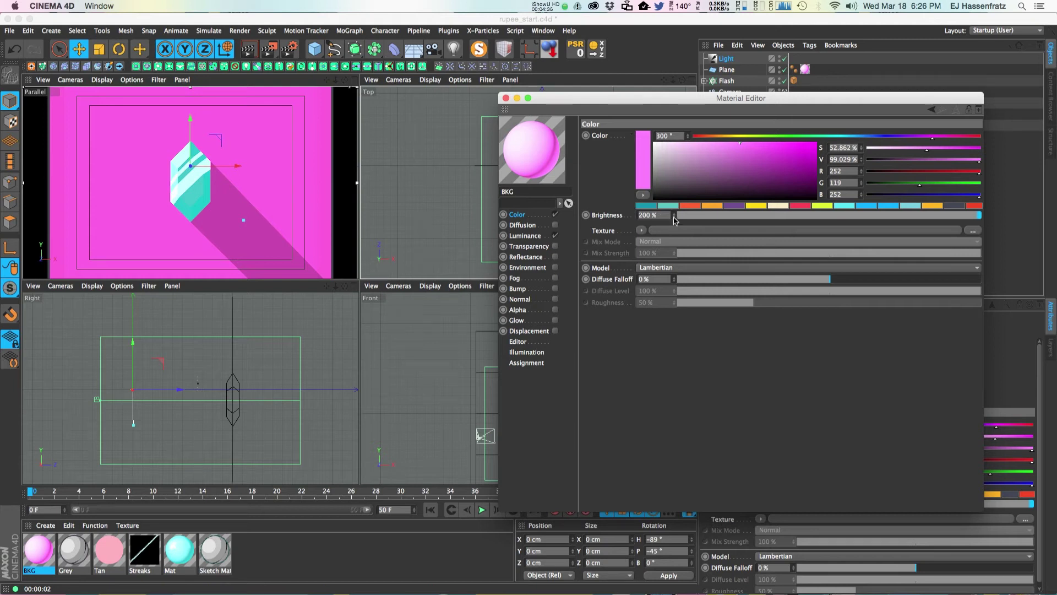
pyautogui.moveTo(675, 219); pyautogui.dragTo(676, 222)
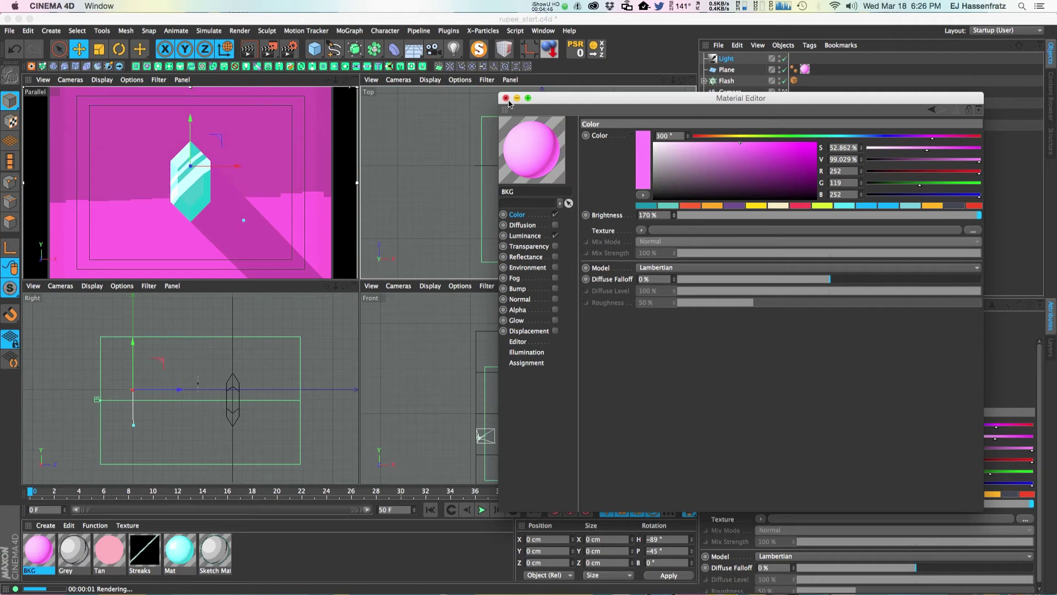
pyautogui.moveTo(676, 212); pyautogui.dragTo(676, 215)
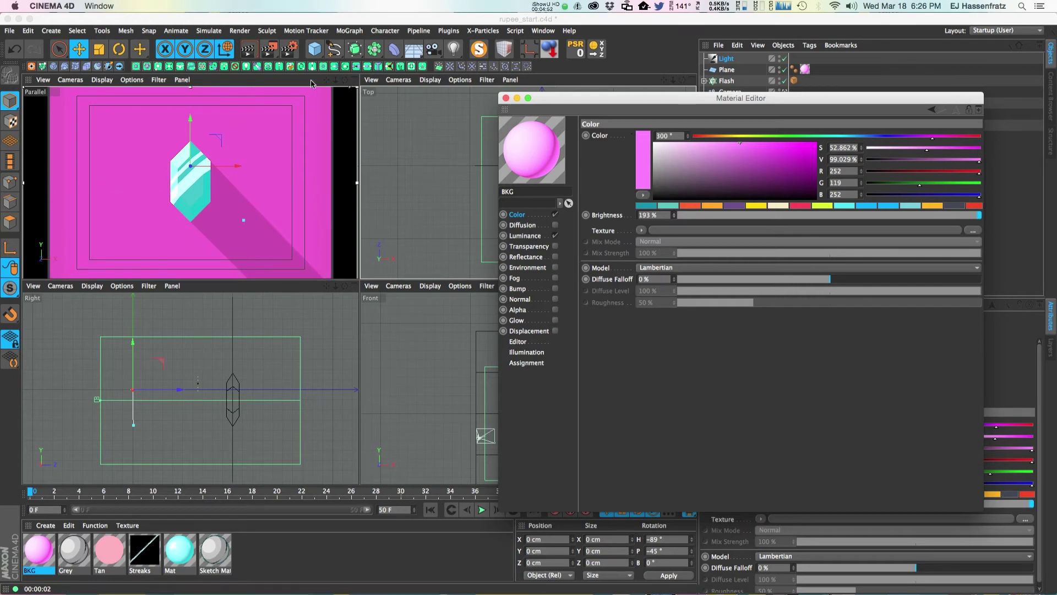
pyautogui.click(289, 50)
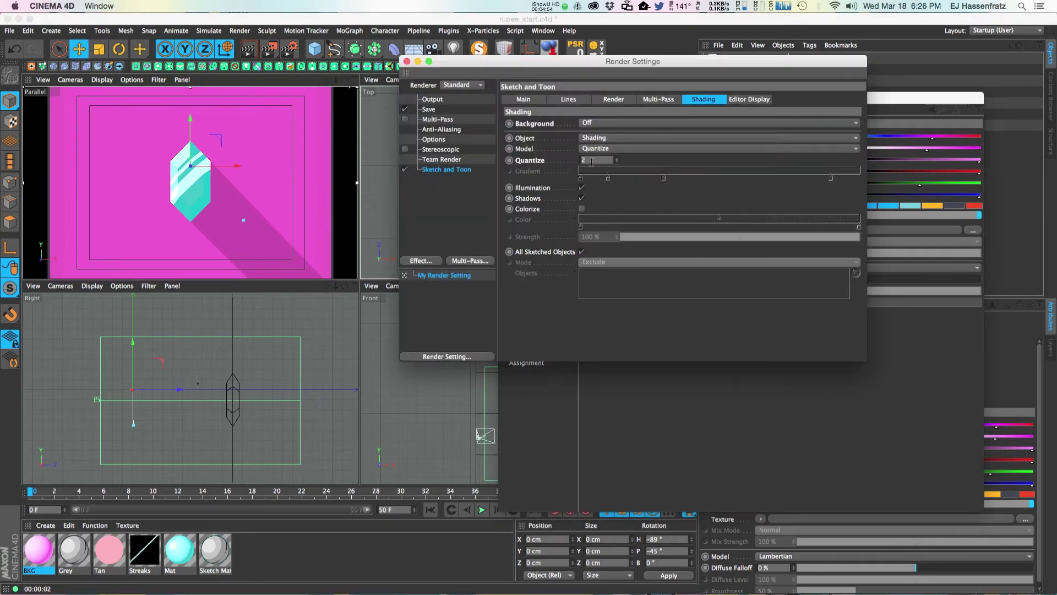
pyautogui.click(405, 169)
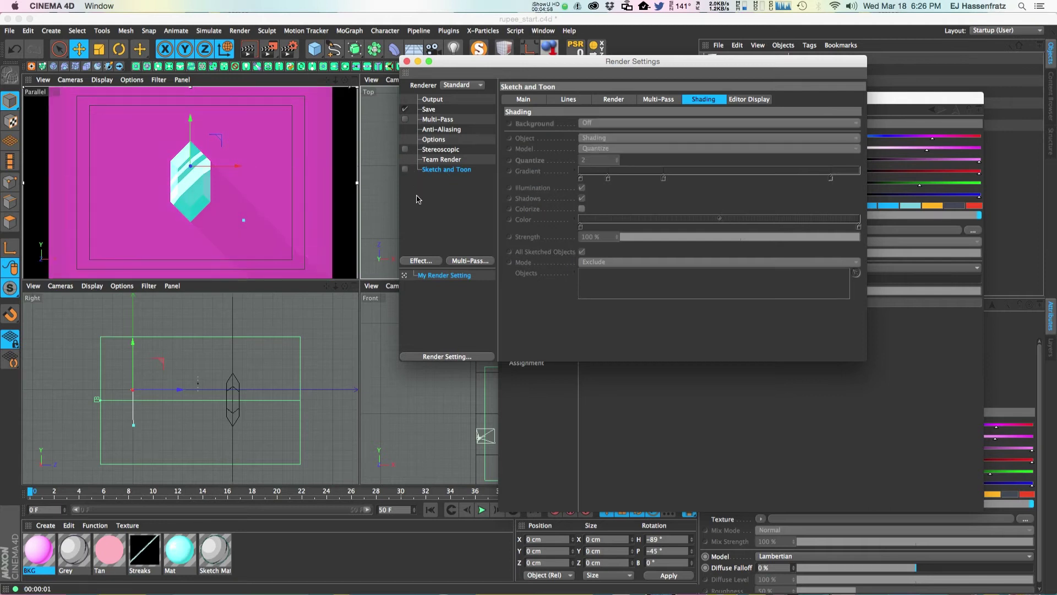
pyautogui.click(405, 169)
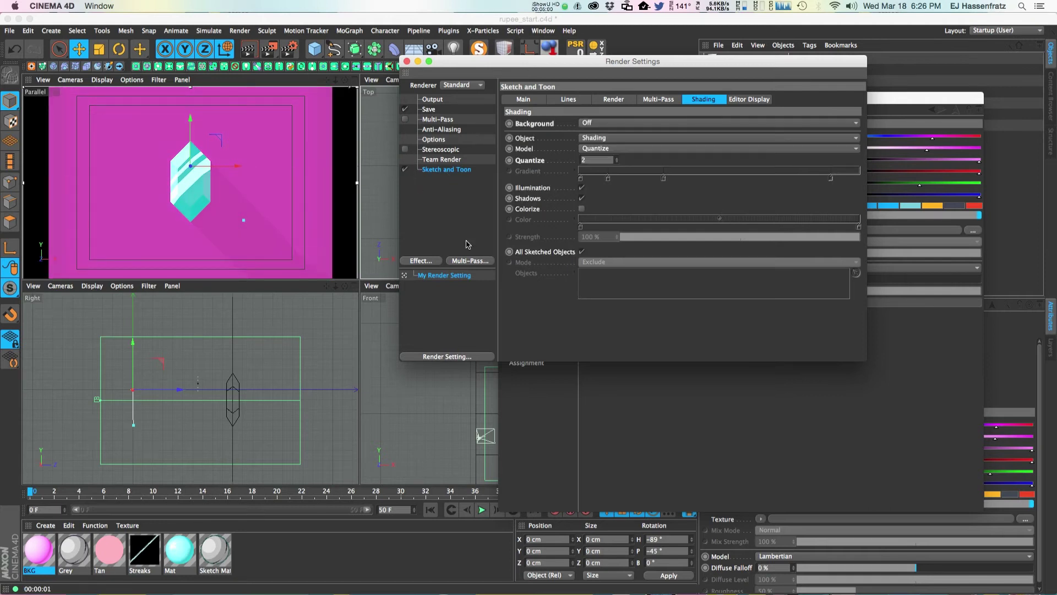
# Step: Open the cyan Mat material and adjust its Color brightness, settling around 117%
pyautogui.click(407, 62)
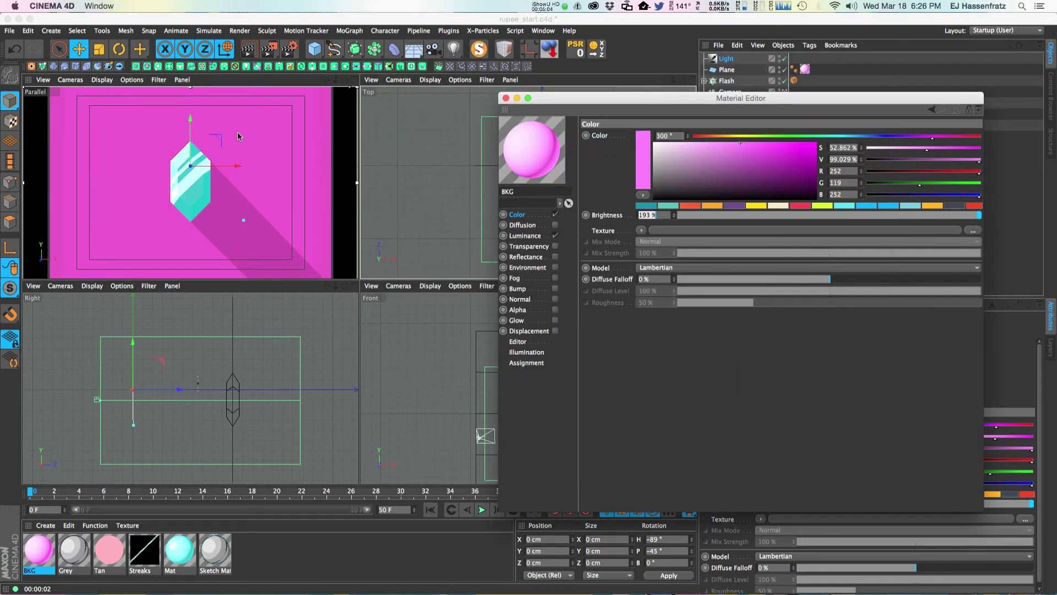
pyautogui.click(189, 567)
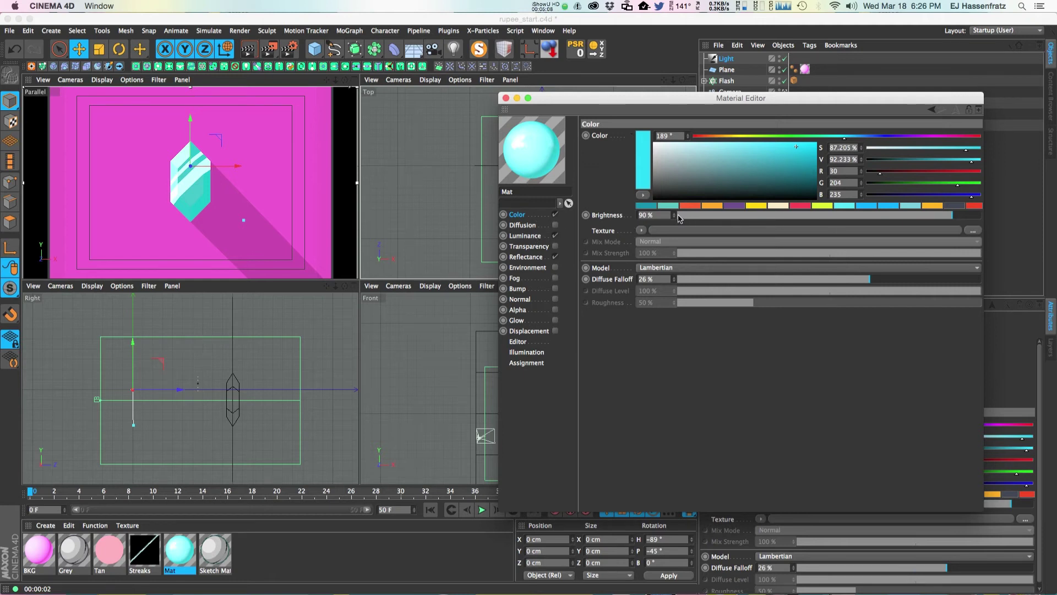
pyautogui.moveTo(674, 218); pyautogui.dragTo(675, 214)
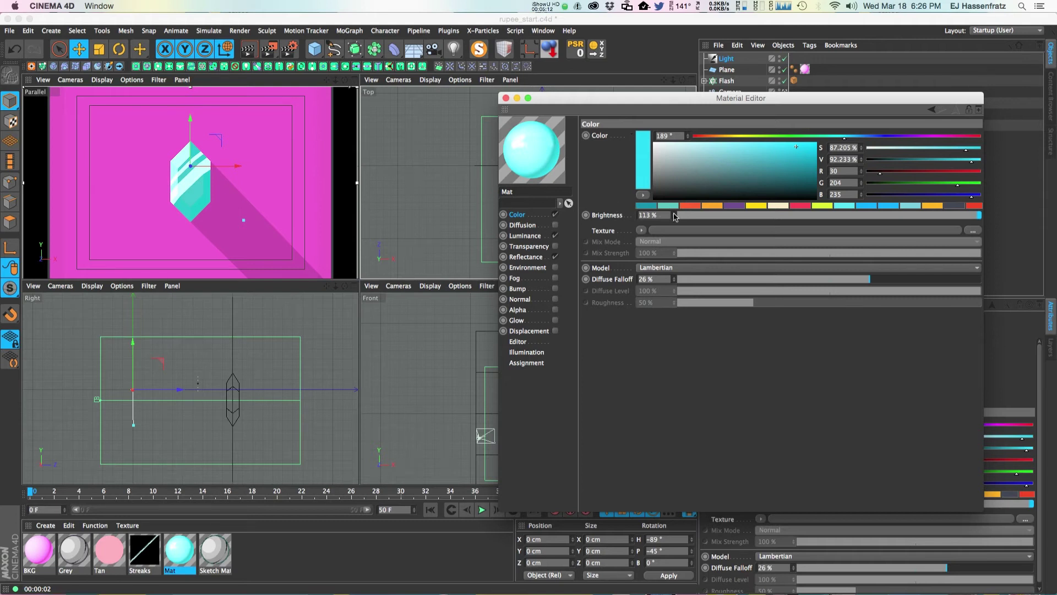
pyautogui.moveTo(675, 216); pyautogui.dragTo(672, 213)
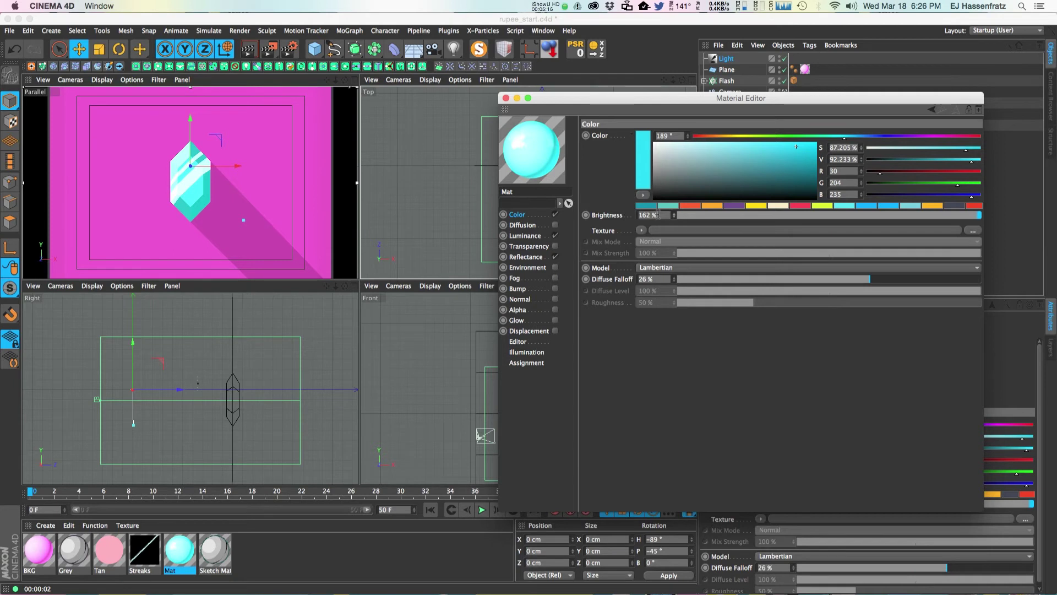
pyautogui.click(556, 237)
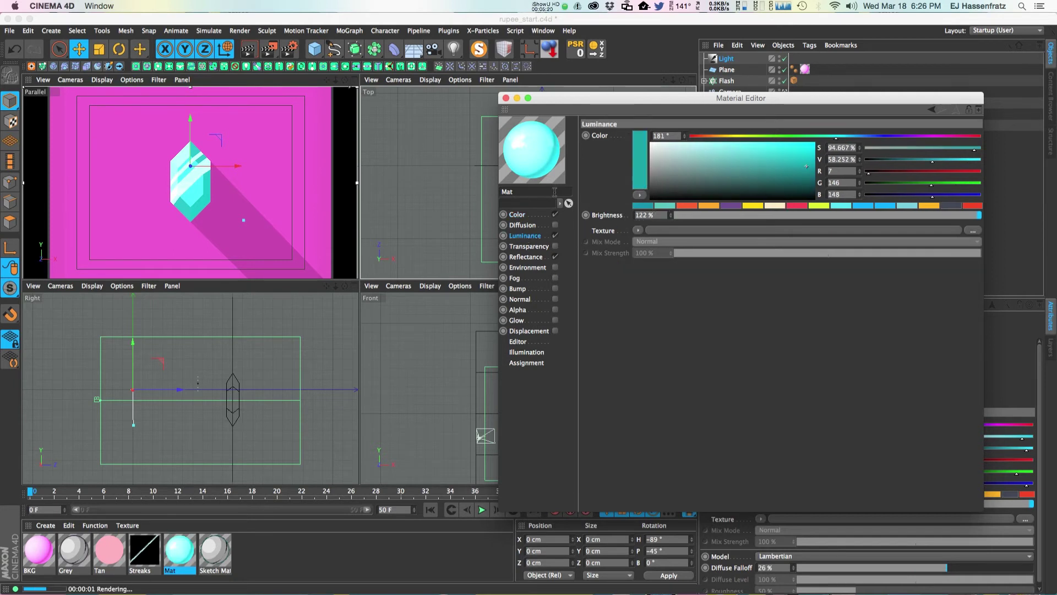
pyautogui.click(537, 215)
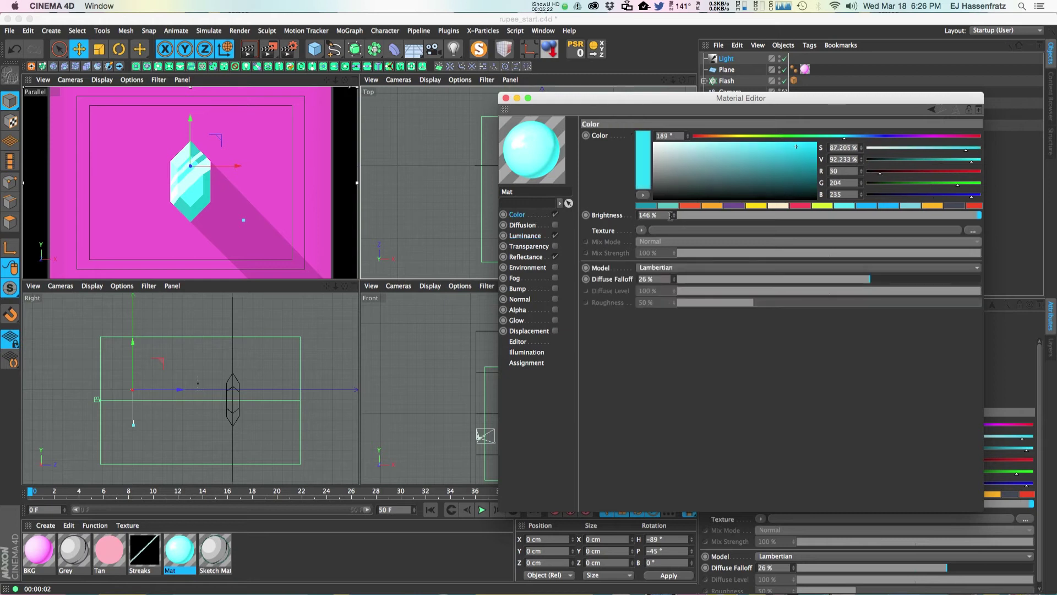
pyautogui.moveTo(674, 215); pyautogui.dragTo(674, 221)
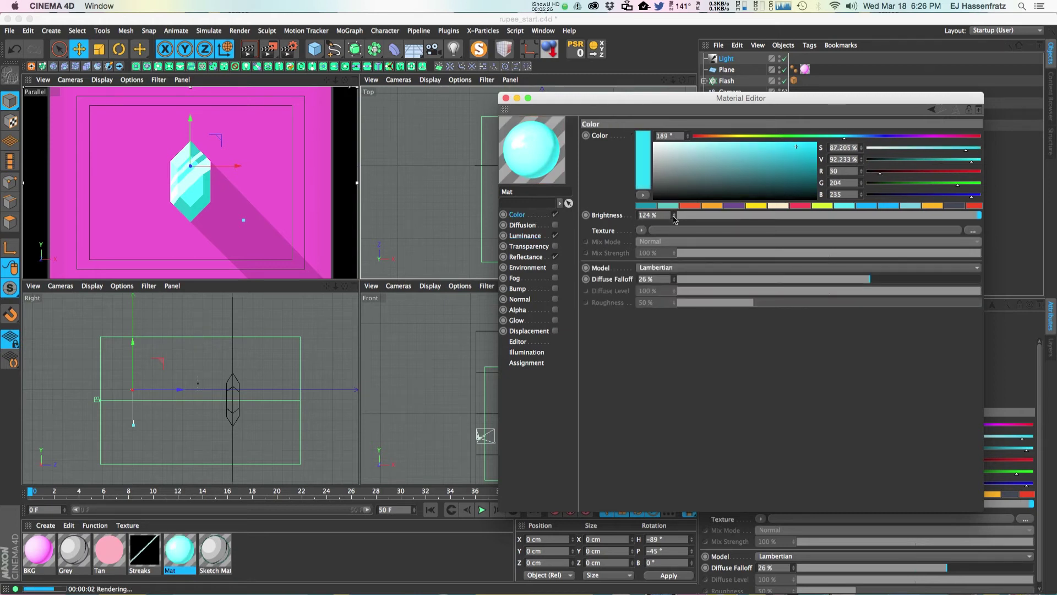
pyautogui.moveTo(674, 216); pyautogui.dragTo(673, 220)
pyautogui.moveTo(673, 219); pyautogui.dragTo(675, 220)
# Step: Close the Material Editor, set the light's heading to about -89°, and re-render to check the shadow
pyautogui.click(506, 98)
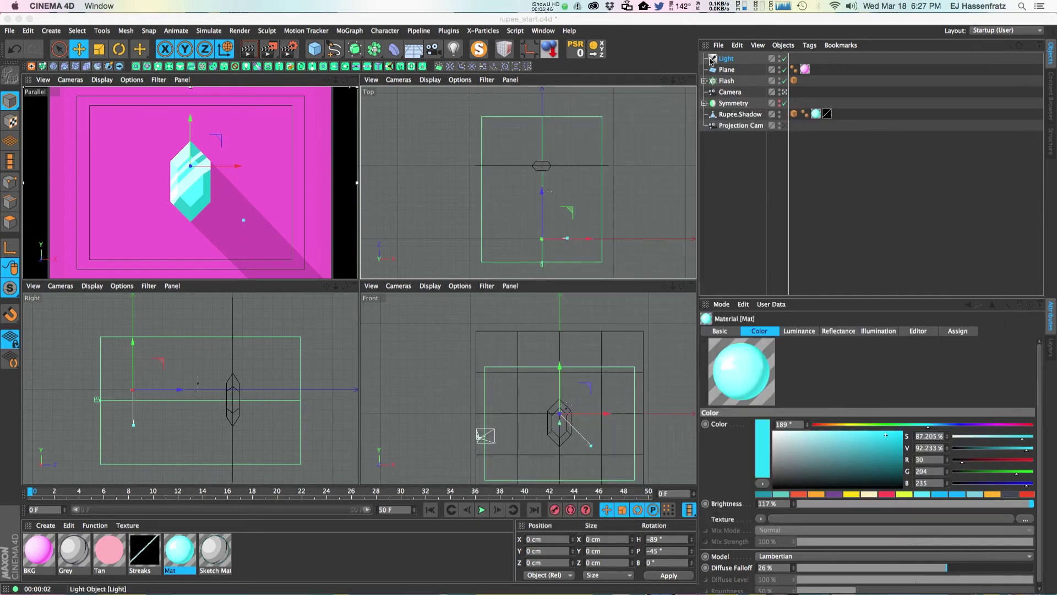
pyautogui.click(653, 538)
pyautogui.write('.9')
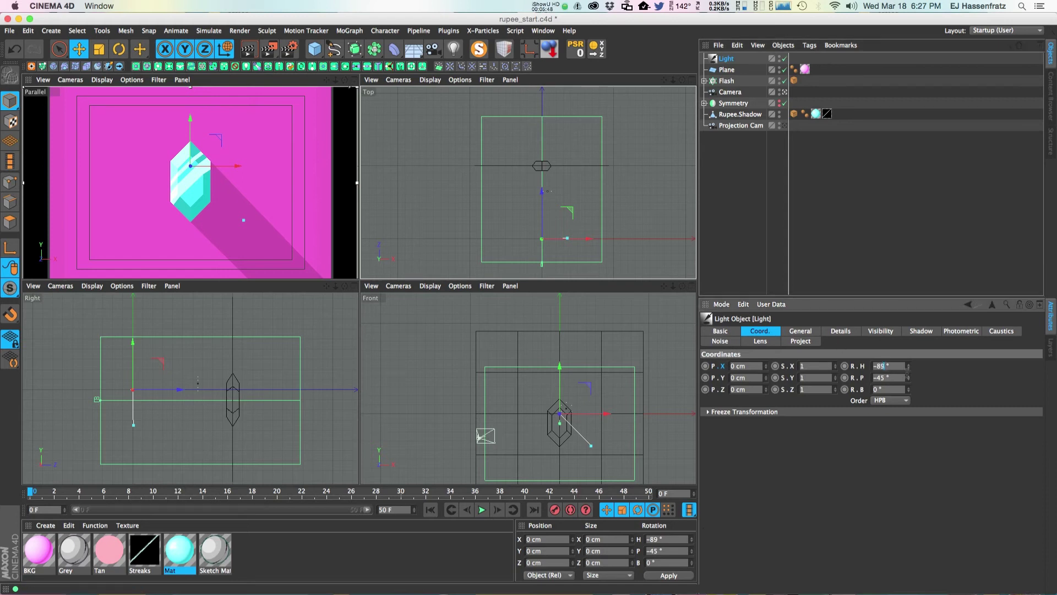
pyautogui.press('Return')
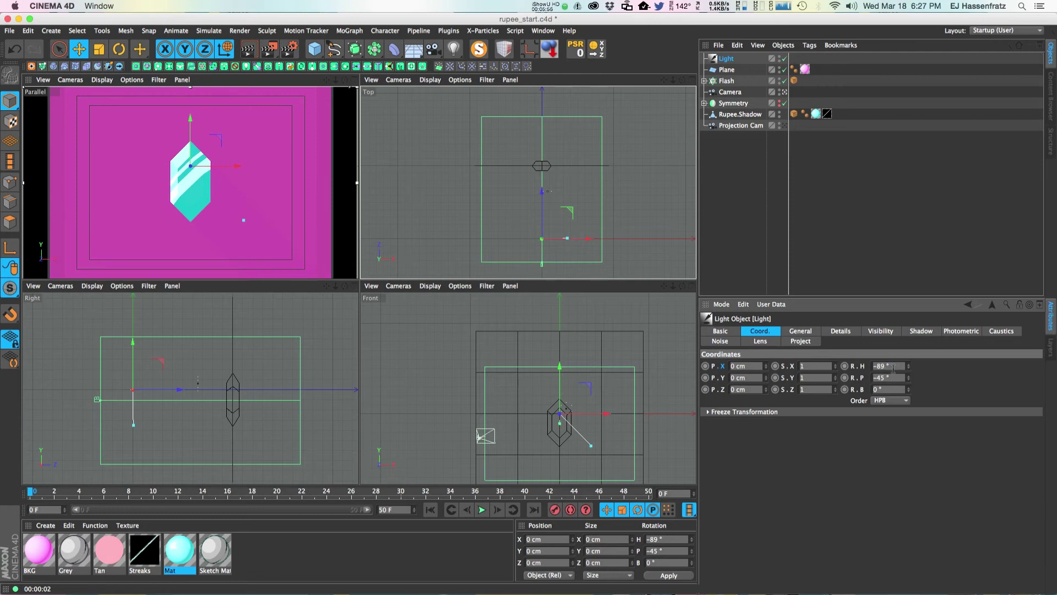
pyautogui.press('Return')
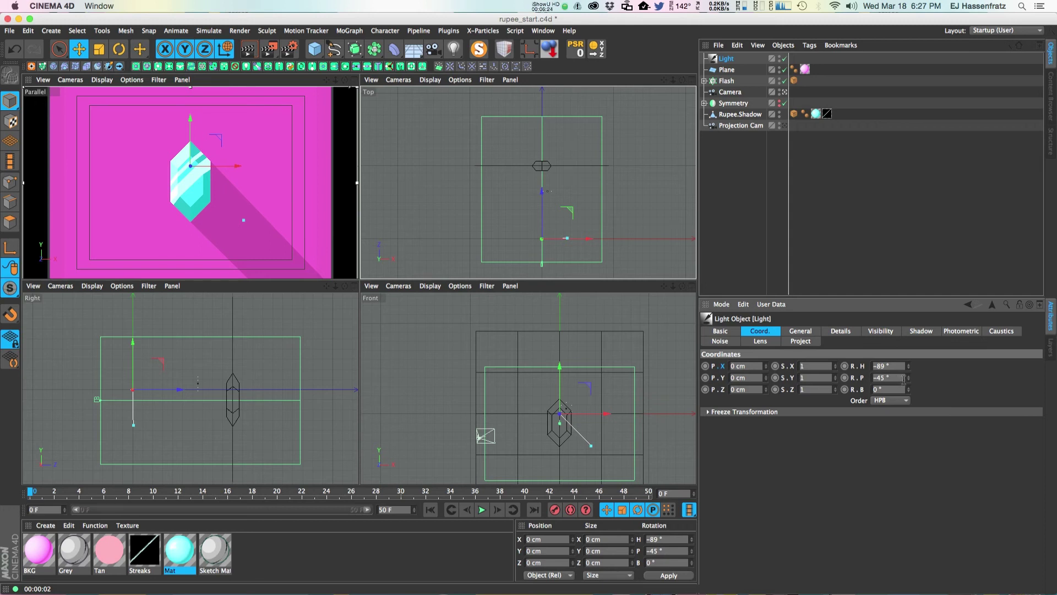
pyautogui.moveTo(904, 379); pyautogui.dragTo(906, 385)
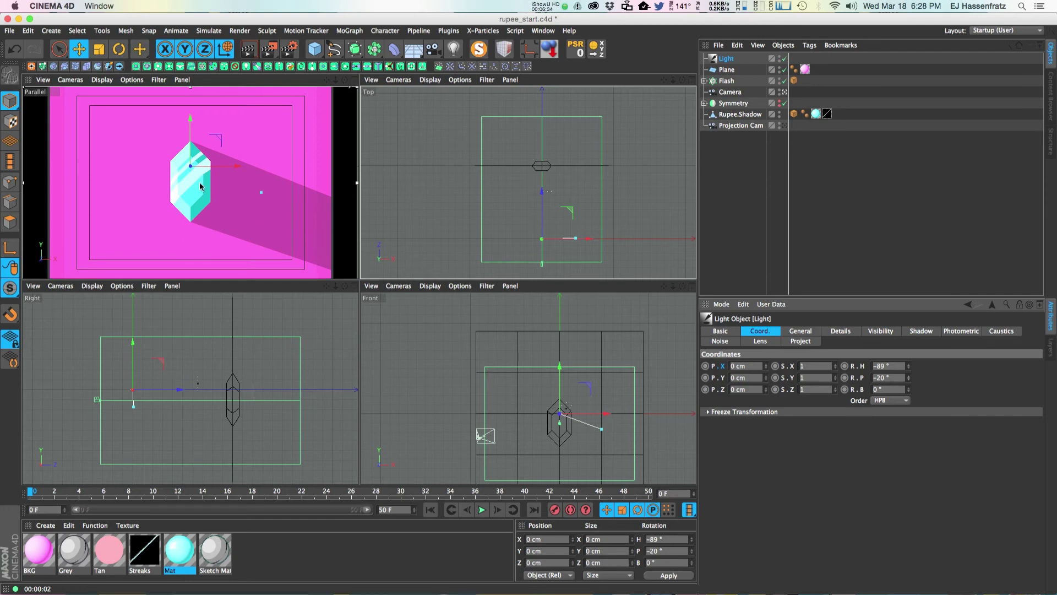
pyautogui.doubleClick(887, 377)
pyautogui.write('-45')
pyautogui.press('Return')
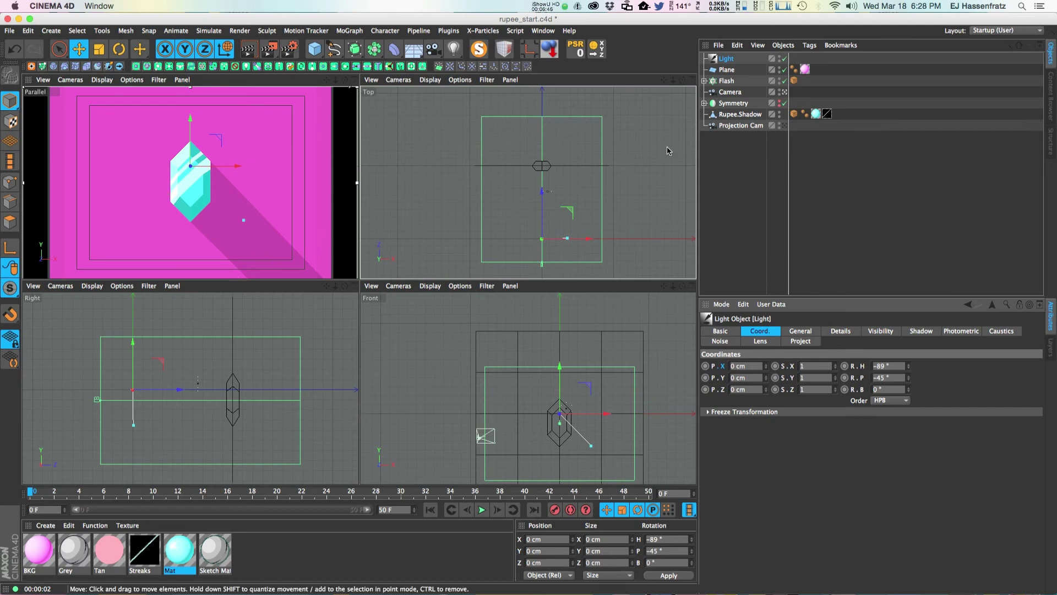
# Step: Tilt Rupee.Shadow to roughly H -329°, P 19°, B -9°
pyautogui.click(723, 116)
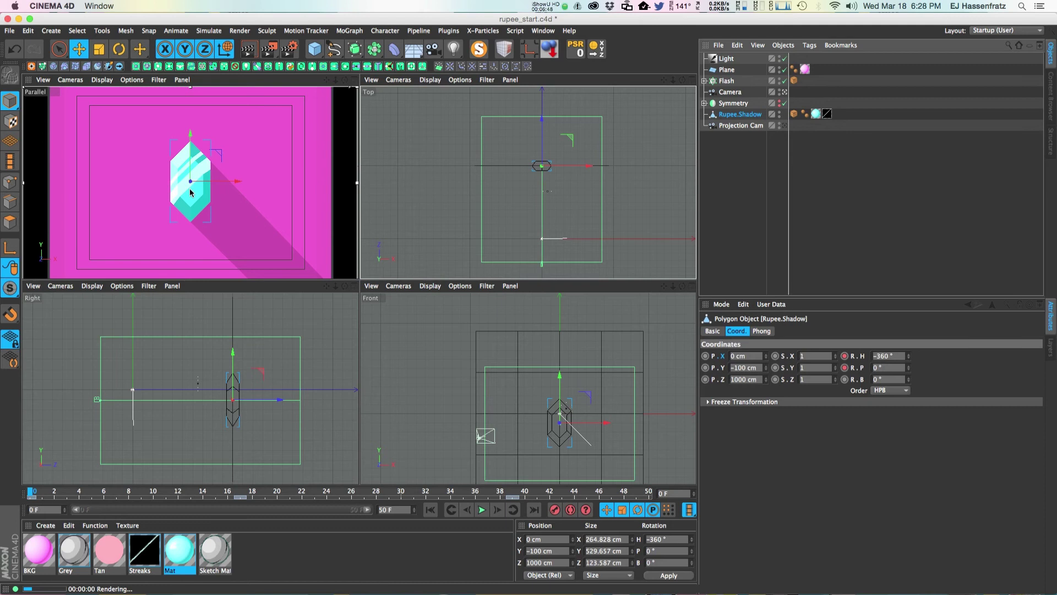
pyautogui.press('r')
pyautogui.moveTo(215, 208); pyautogui.dragTo(205, 221)
# Step: Move Rupee.Shadow back along Z to about 985 cm in the Top view
pyautogui.press('e')
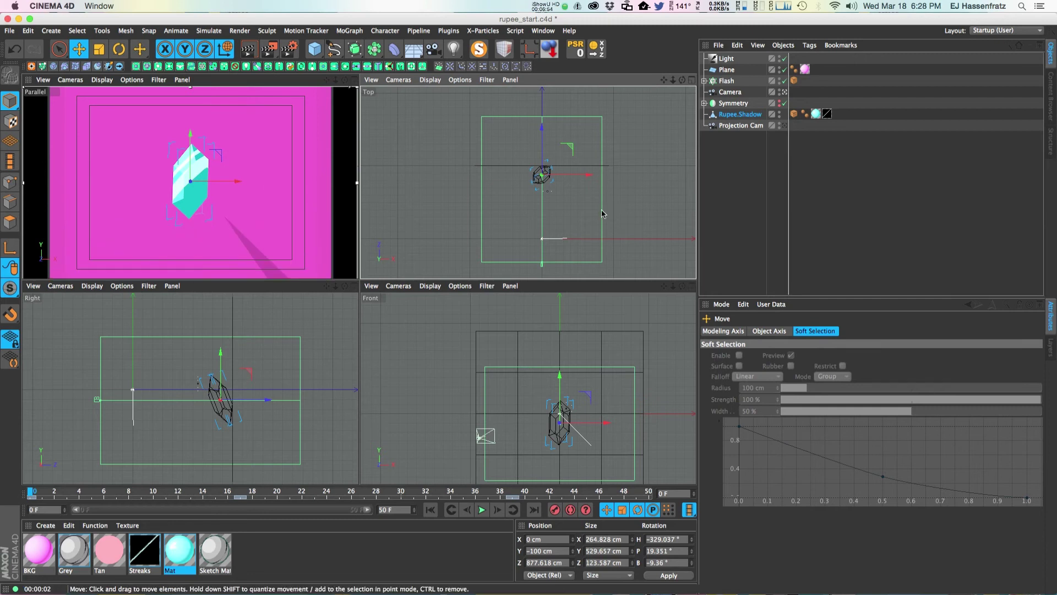
pyautogui.moveTo(606, 214); pyautogui.dragTo(606, 218)
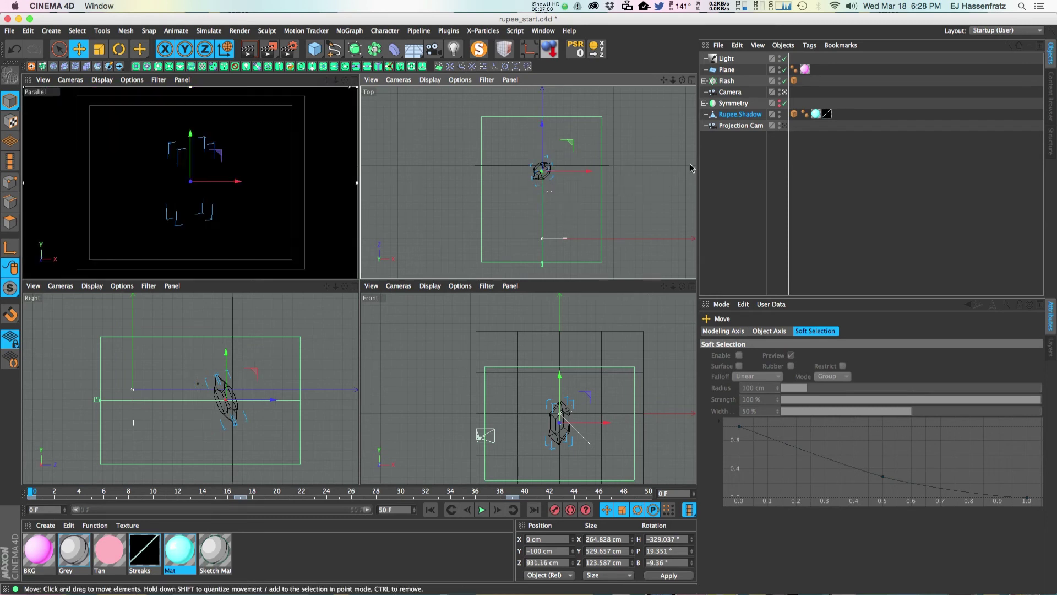
pyautogui.click(726, 58)
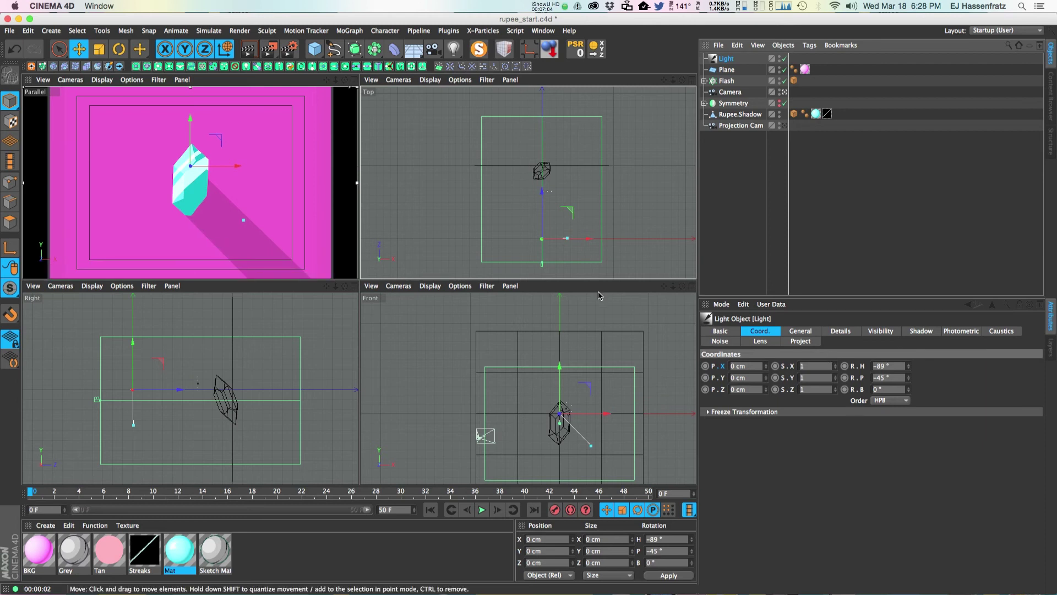
pyautogui.click(552, 173)
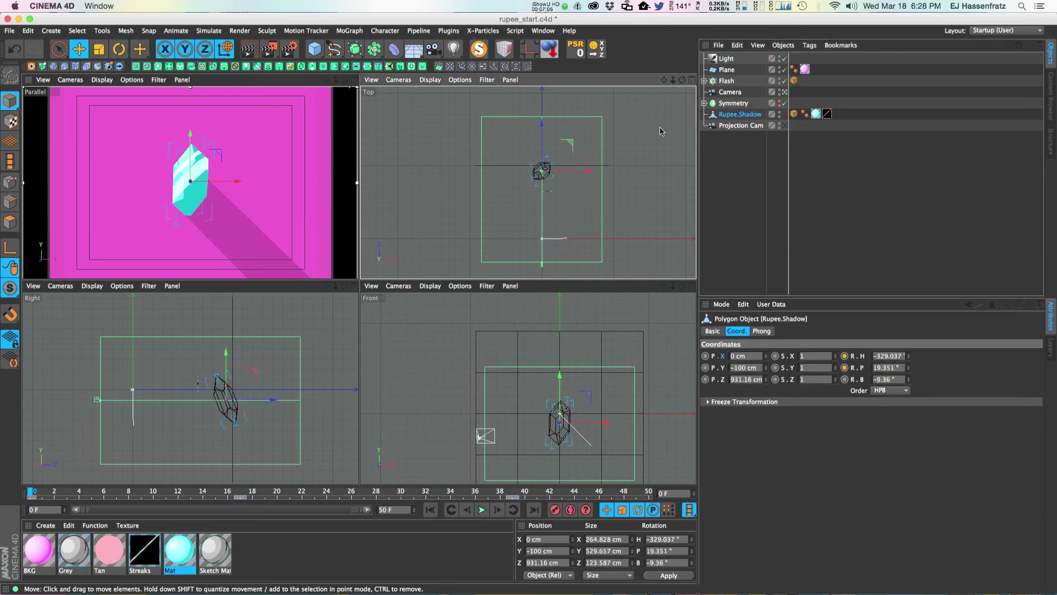
pyautogui.moveTo(548, 216); pyautogui.dragTo(548, 213)
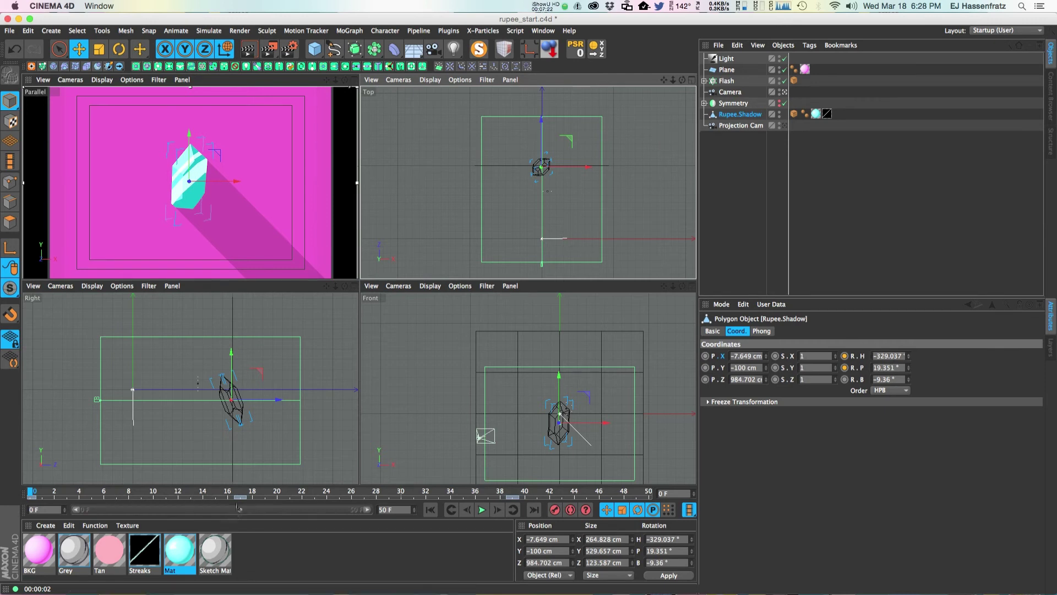
# Step: Slide Rupee.Shadow slightly along X and reselect it
pyautogui.moveTo(588, 167); pyautogui.dragTo(587, 171)
pyautogui.click(726, 58)
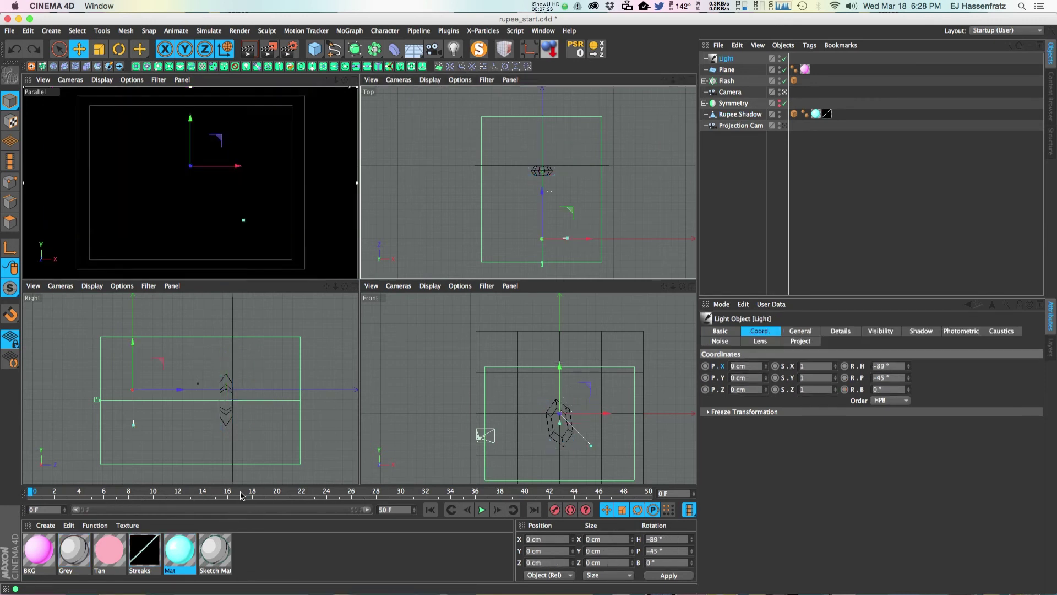
pyautogui.click(749, 117)
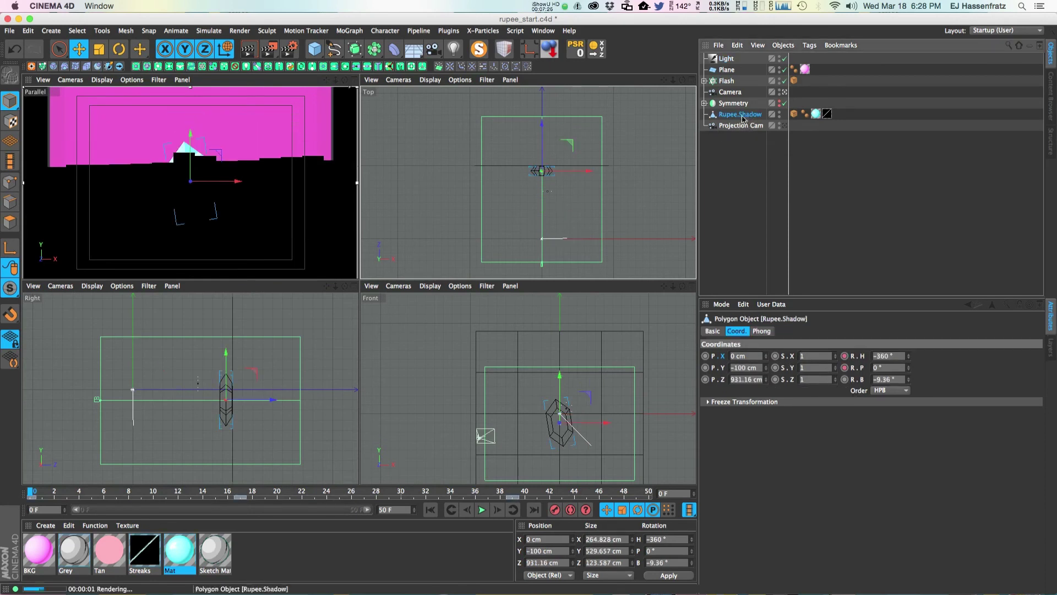
pyautogui.click(726, 58)
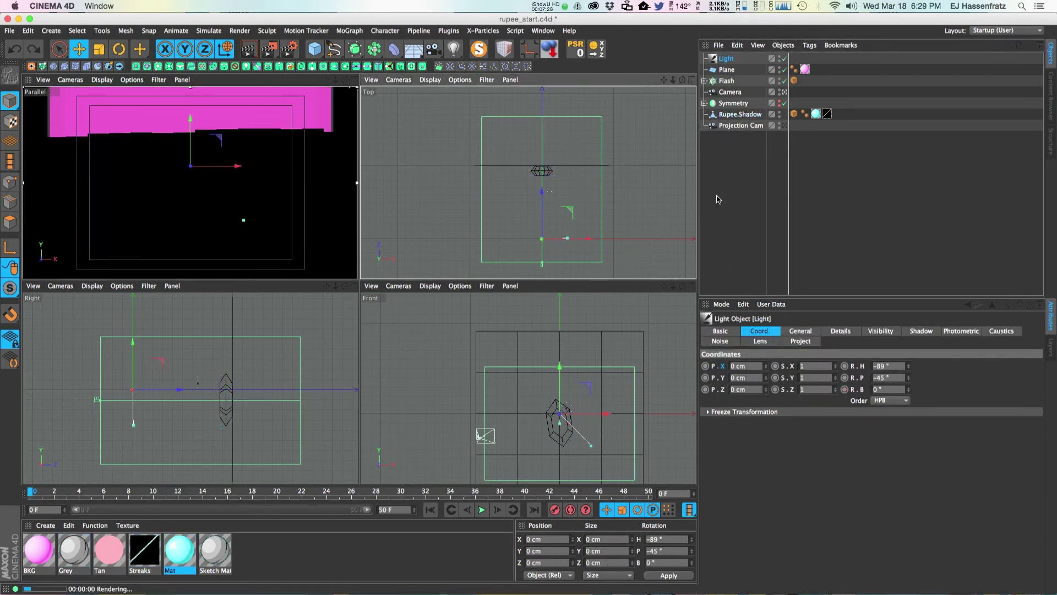
pyautogui.click(743, 115)
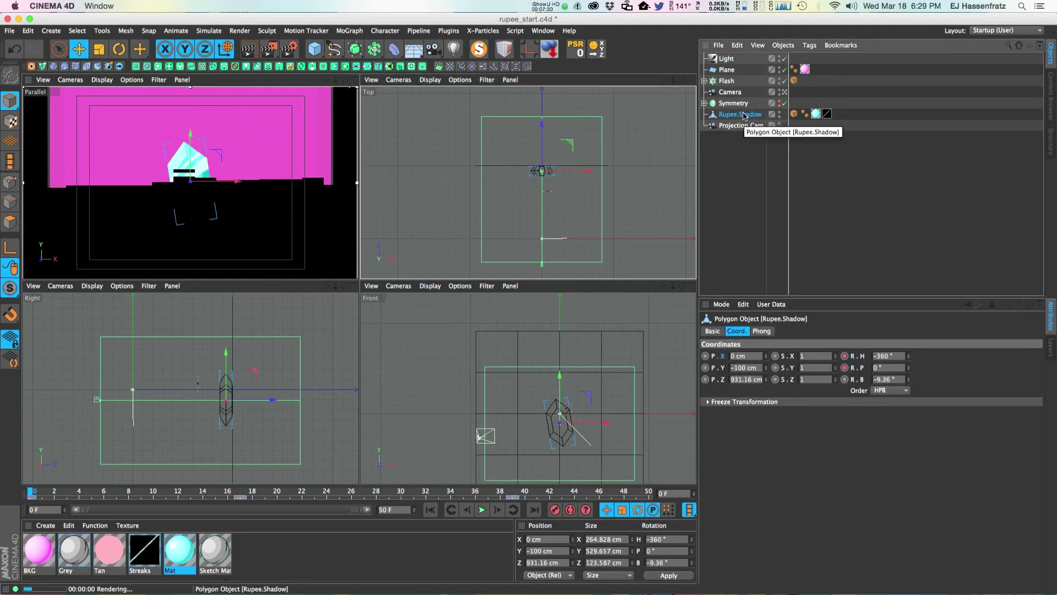
# Step: At frame 11, set Rupee.Shadow's bank rotation to 0°, then scrub to frame 44
pyautogui.click(166, 492)
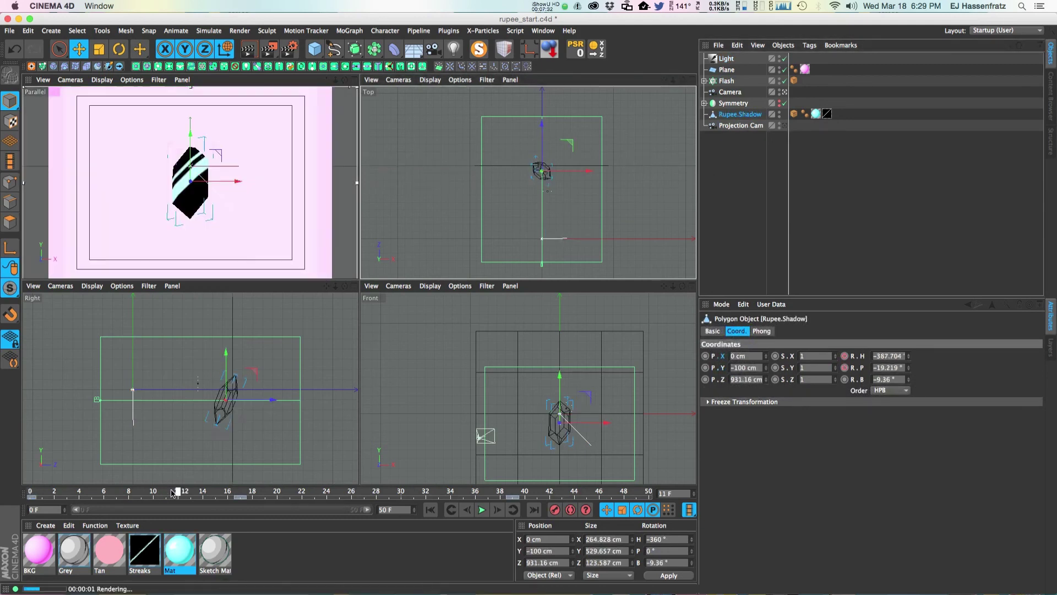
pyautogui.click(902, 379)
pyautogui.write('0')
pyautogui.press('Return')
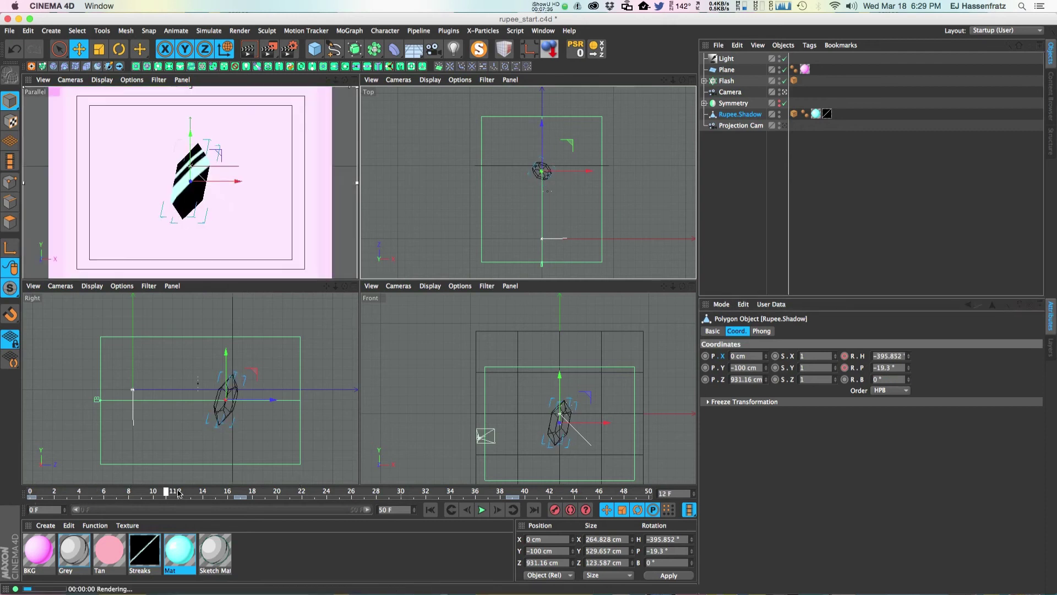
pyautogui.moveTo(130, 490); pyautogui.dragTo(89, 489)
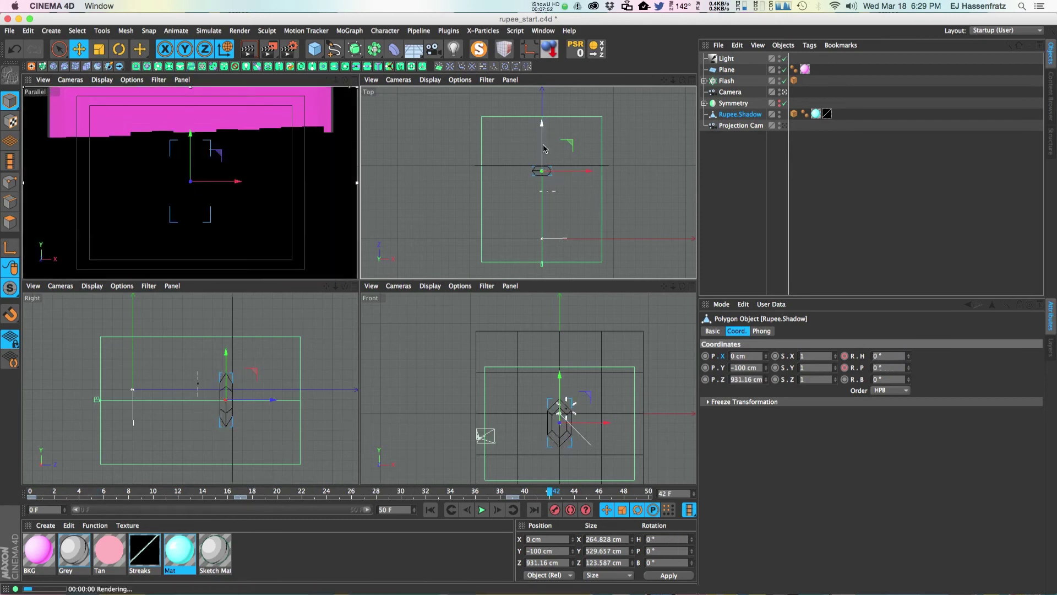
# Step: Push Rupee.Shadow further along Z and add a Compositing tag to it
pyautogui.moveTo(543, 150); pyautogui.dragTo(544, 144)
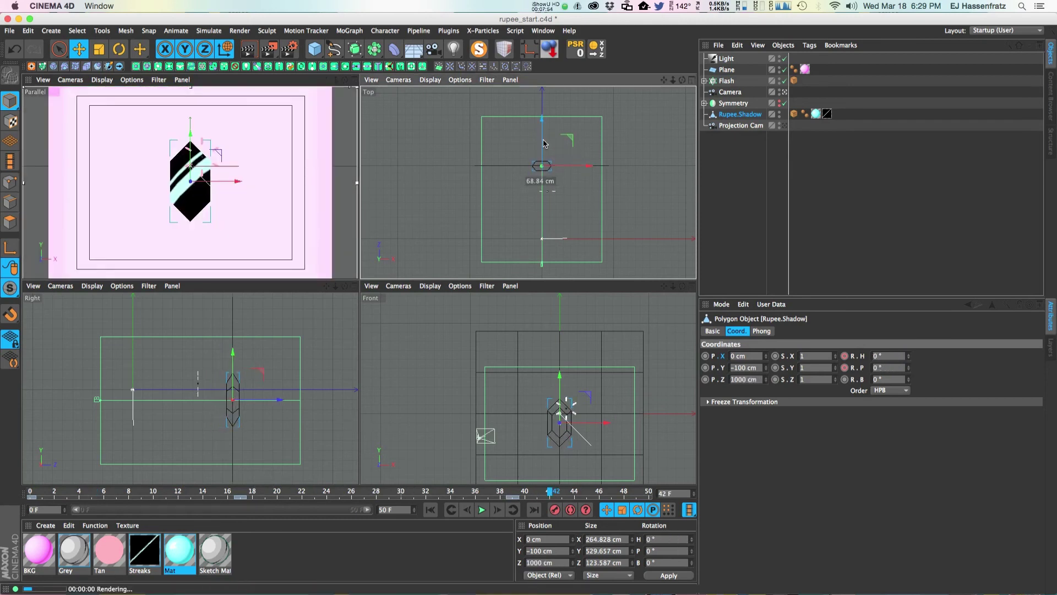
pyautogui.rightClick(764, 117)
pyautogui.moveTo(801, 122)
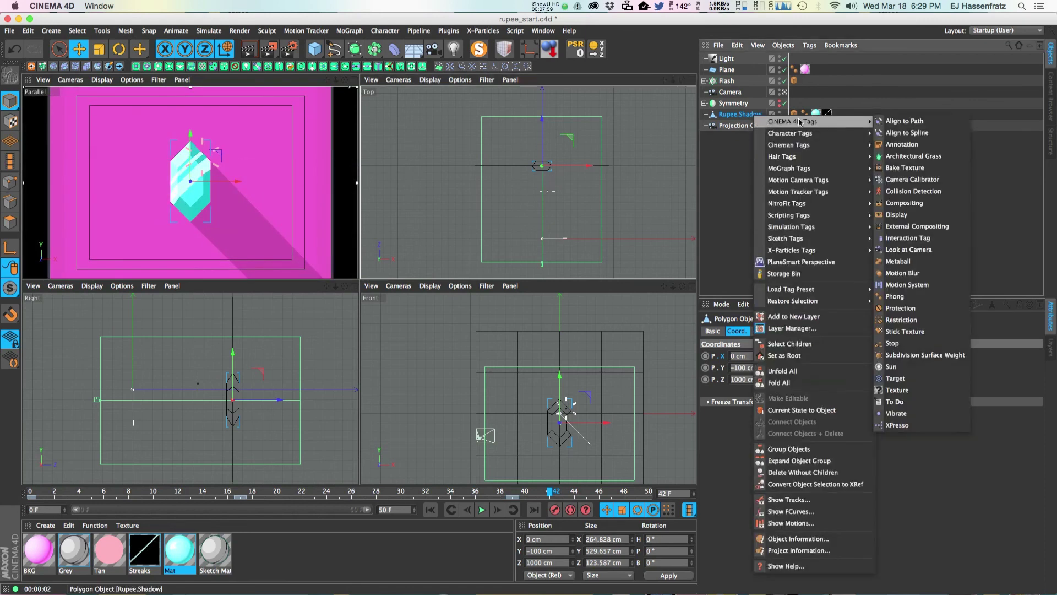
pyautogui.click(923, 203)
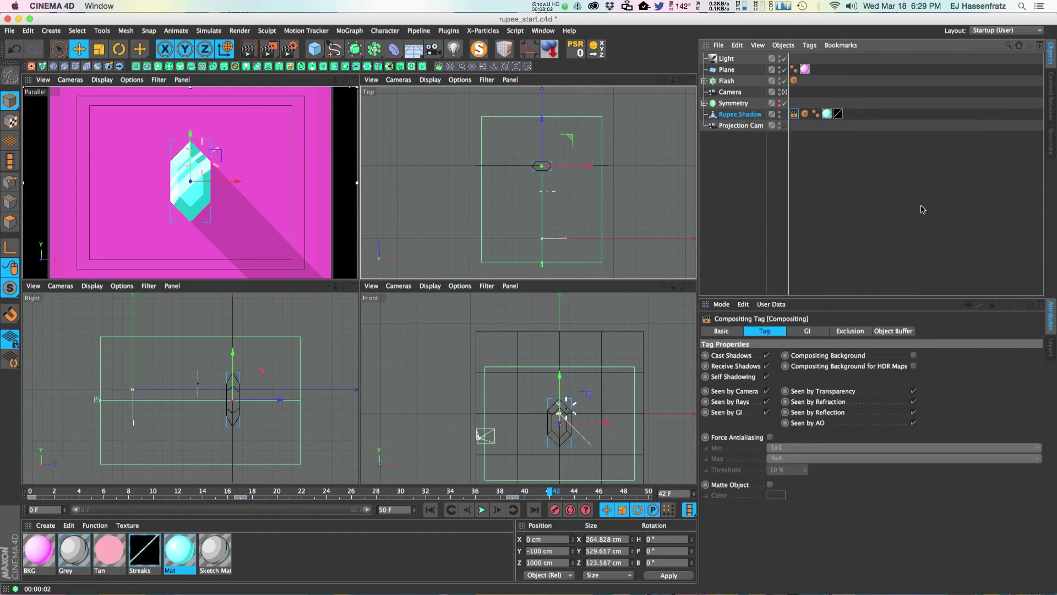
# Step: In the Compositing tag, turn off Self Shadowing, Seen by Rays, GI and Transparency
pyautogui.click(767, 376)
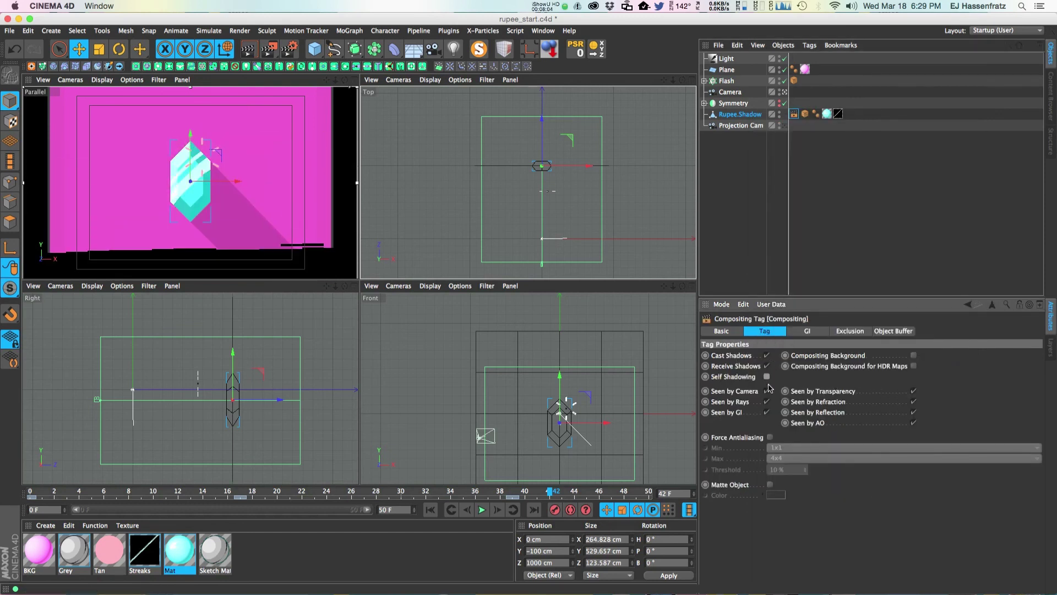
pyautogui.click(767, 402)
pyautogui.click(768, 412)
pyautogui.click(914, 391)
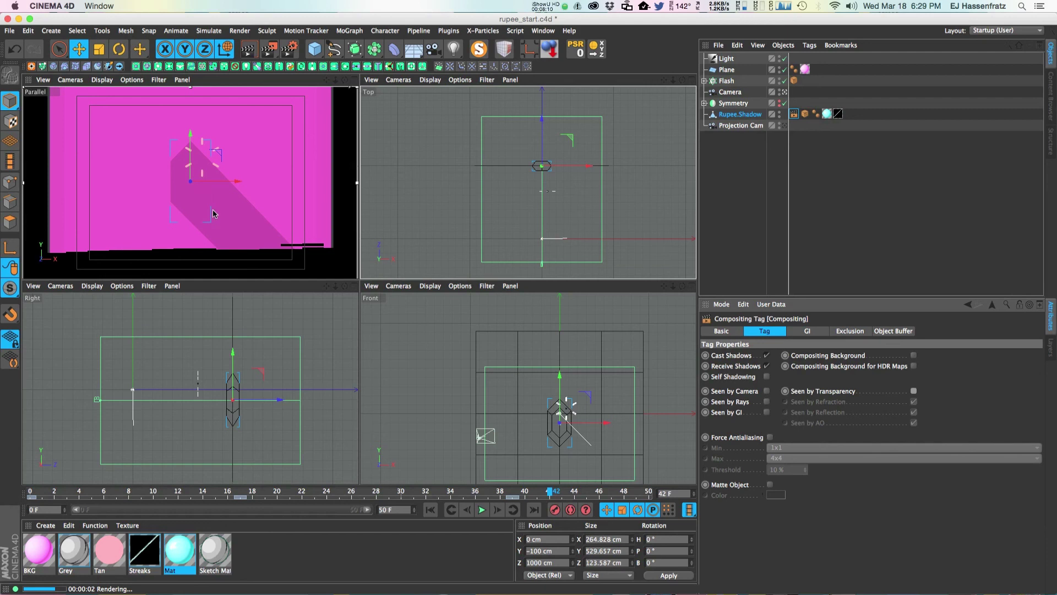
pyautogui.click(739, 116)
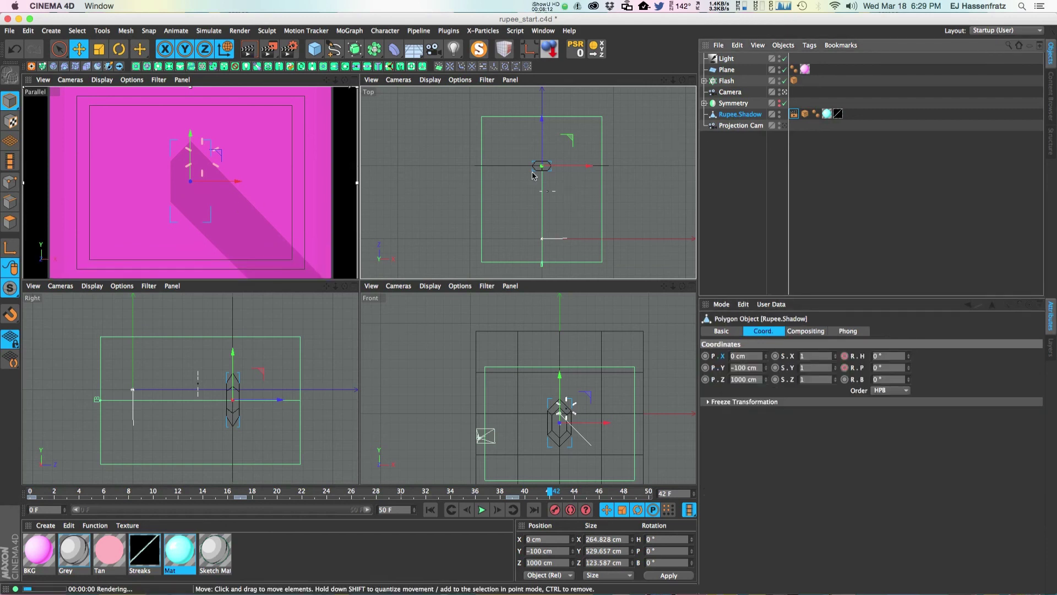
# Step: Duplicate Rupee.Shadow and rename the copy 'Rupee'
pyautogui.moveTo(740, 115); pyautogui.dragTo(743, 124)
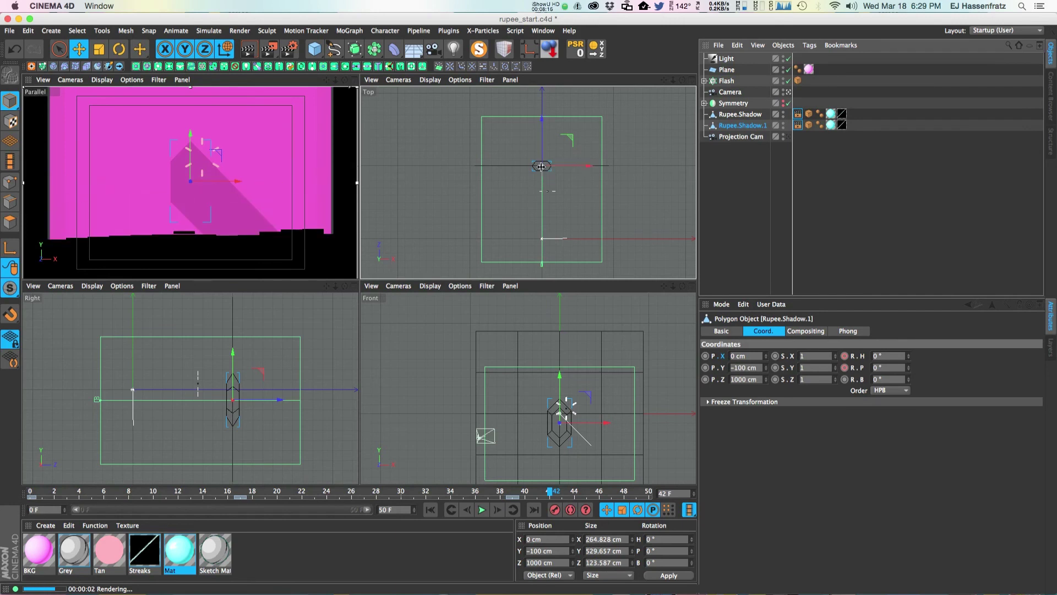
pyautogui.doubleClick(759, 126)
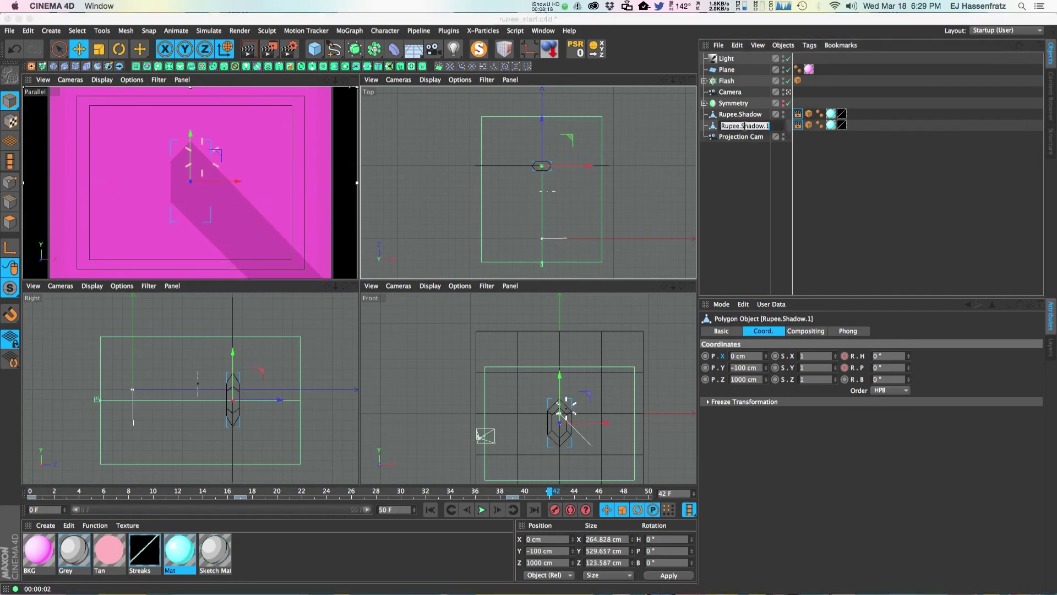
pyautogui.write('Rupee.')
pyautogui.press('BackSpace')
pyautogui.press('Return')
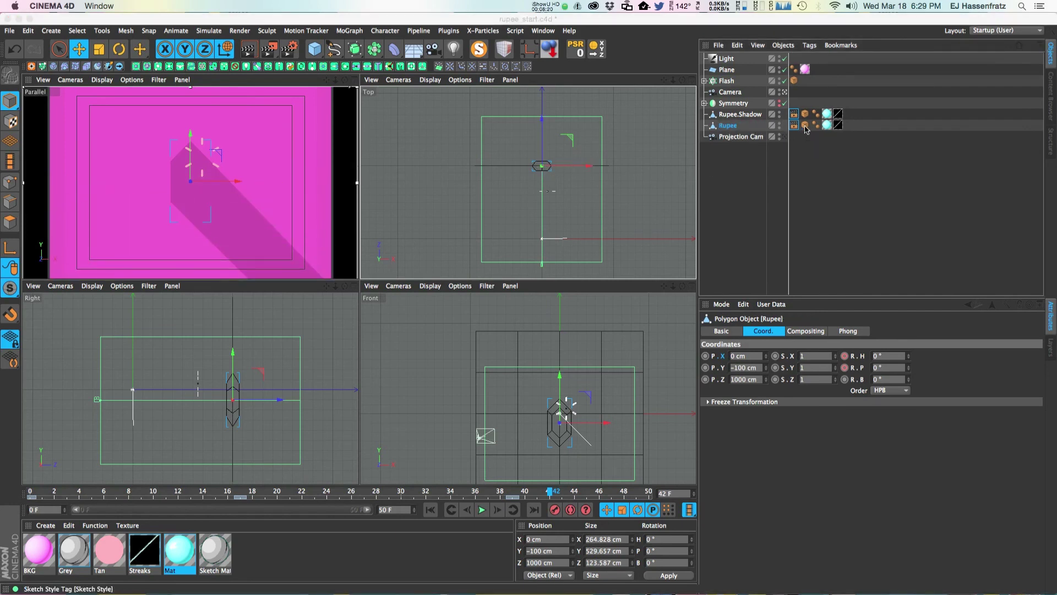
# Step: Remove Rupee's Compositing tag and move it forward along Z to 831.724 cm
pyautogui.click(794, 126)
pyautogui.press('Delete')
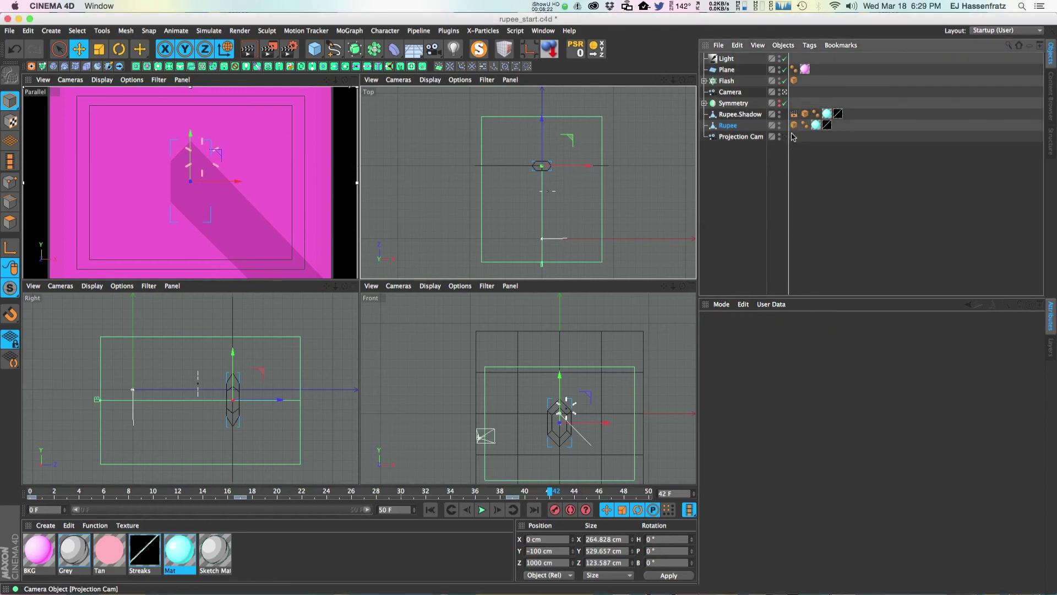
pyautogui.click(734, 126)
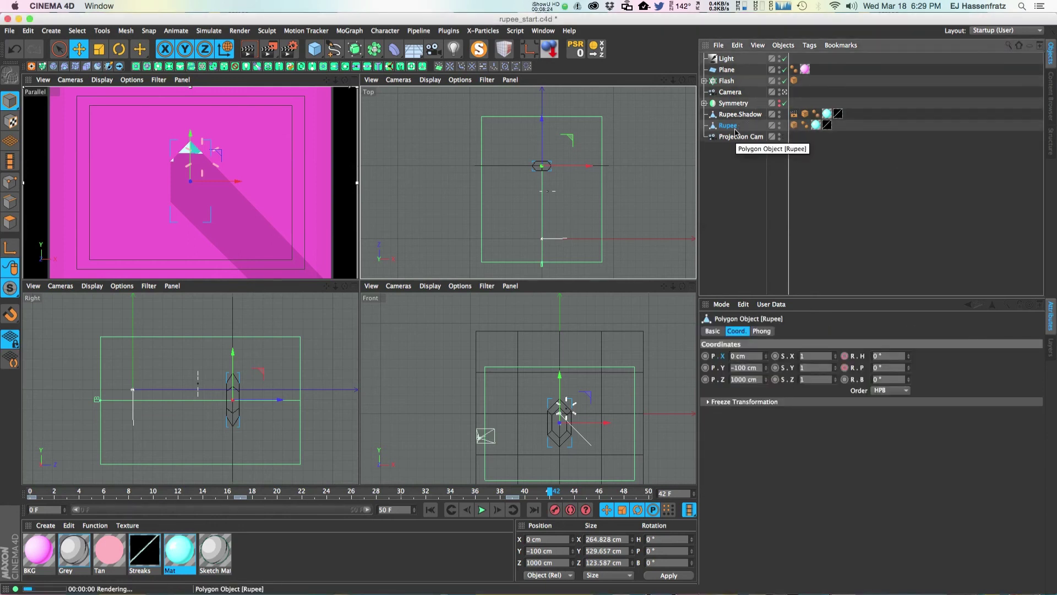
pyautogui.moveTo(542, 134); pyautogui.dragTo(546, 147)
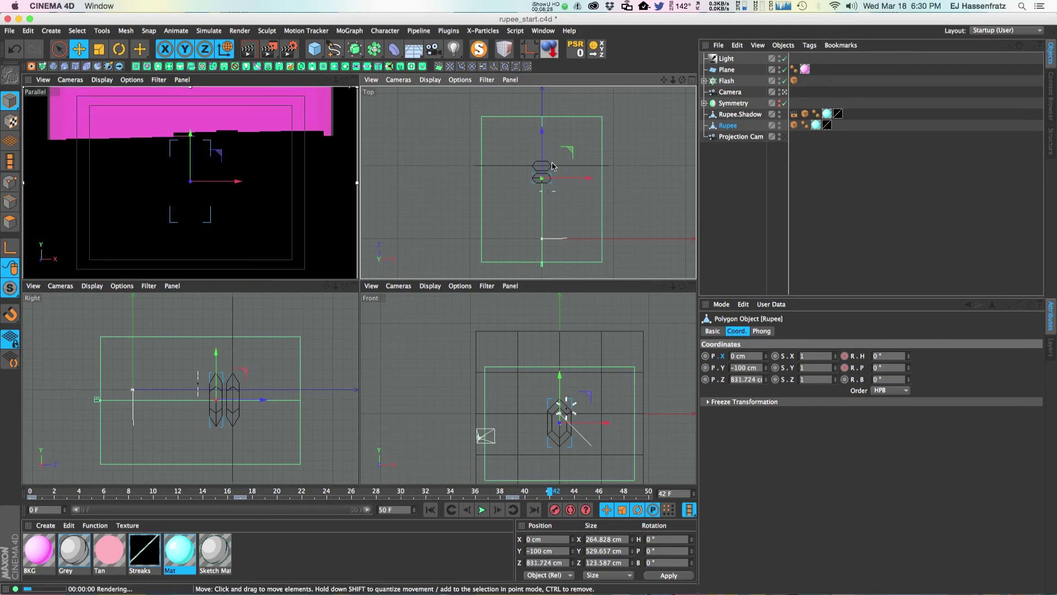
pyautogui.scroll(3, 572, 165)
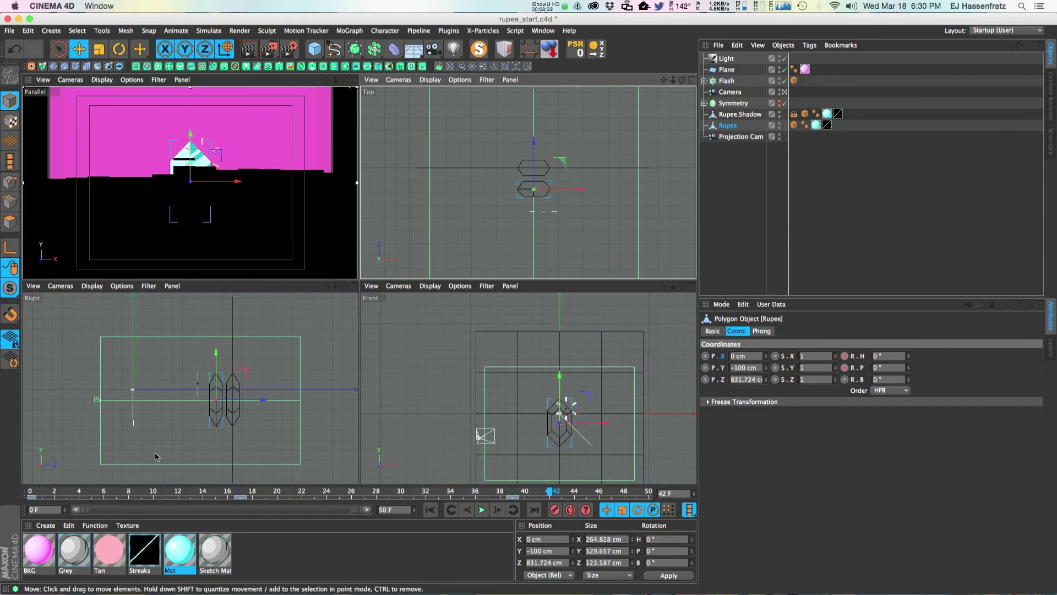
pyautogui.moveTo(43, 492); pyautogui.dragTo(228, 499)
pyautogui.hotkey('ctrl', 'r')
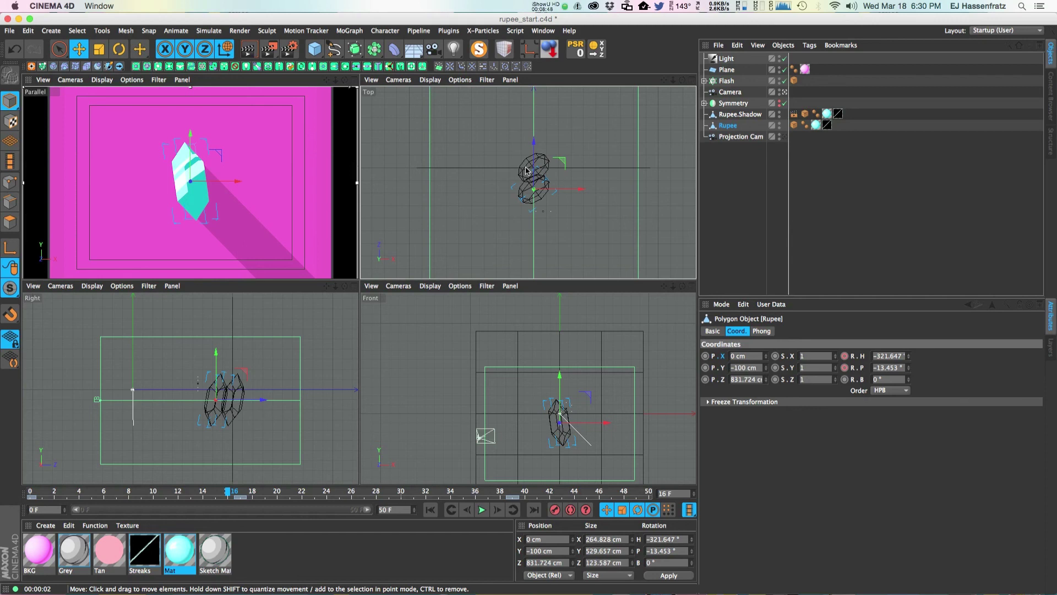
pyautogui.moveTo(227, 492); pyautogui.dragTo(549, 491)
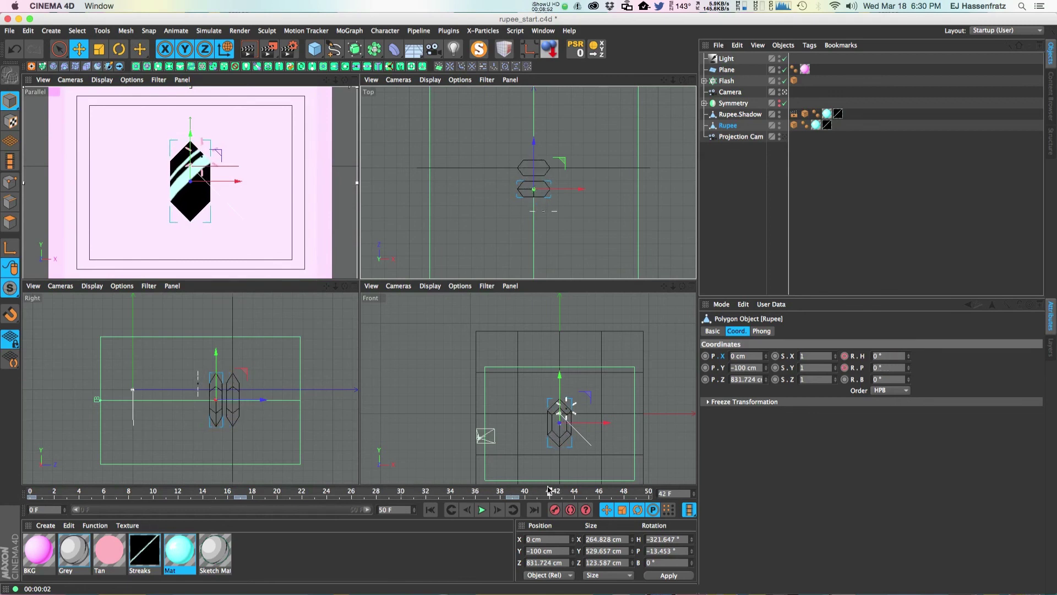
pyautogui.press('super+r')
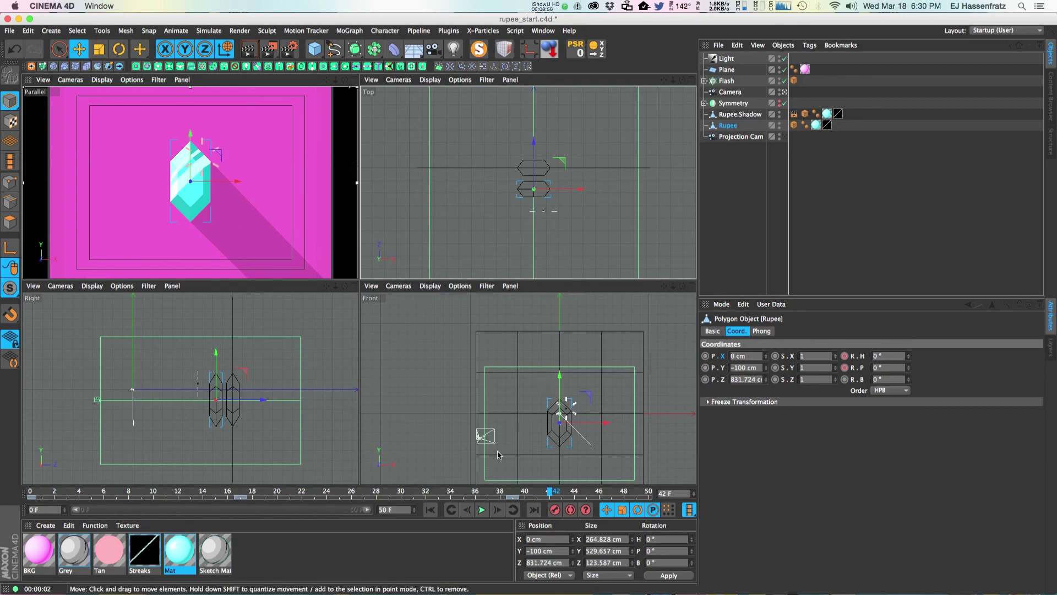
pyautogui.moveTo(468, 494); pyautogui.dragTo(169, 477)
pyautogui.press('super+r')
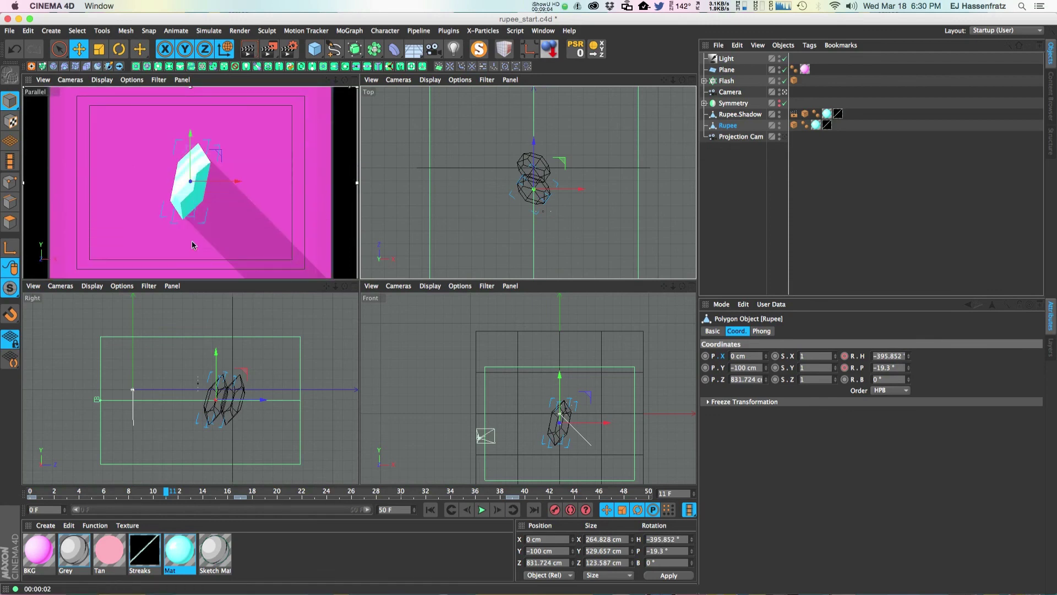
pyautogui.press('t')
pyautogui.moveTo(203, 211); pyautogui.dragTo(189, 214)
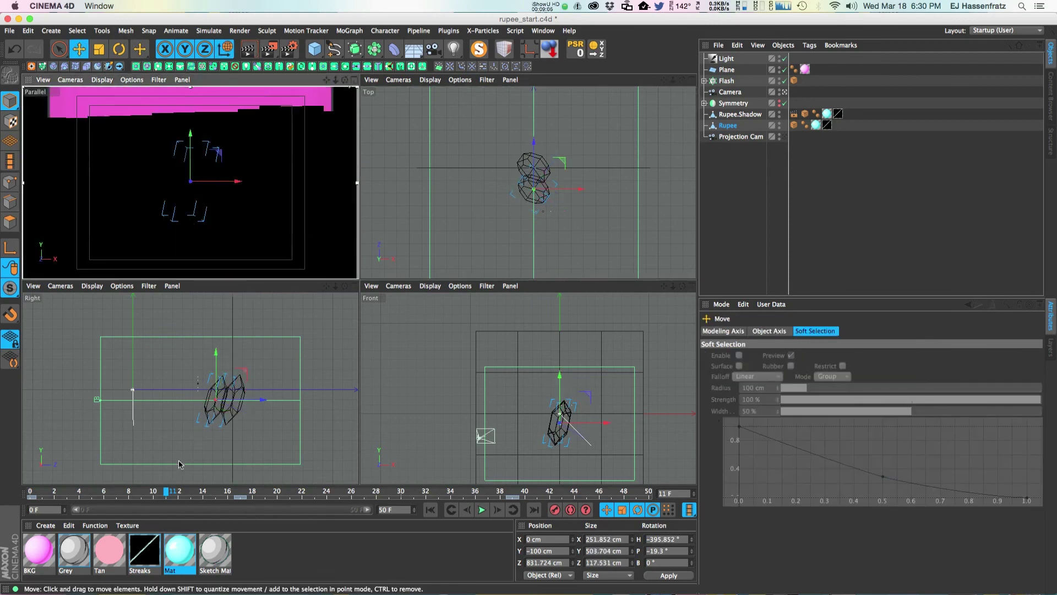
pyautogui.press('e')
pyautogui.click(552, 494)
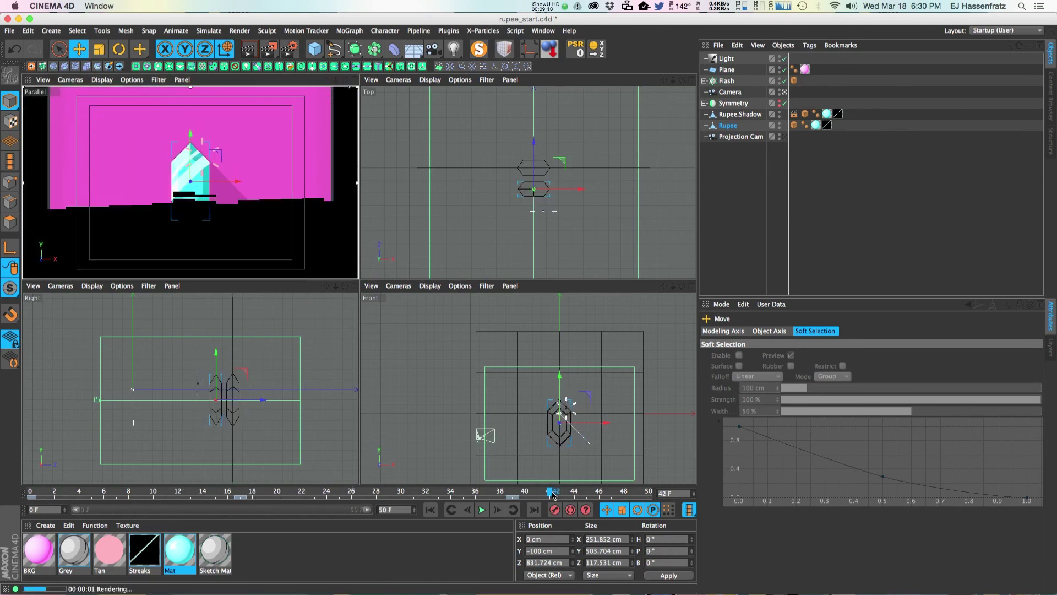
pyautogui.click(562, 493)
pyautogui.click(549, 492)
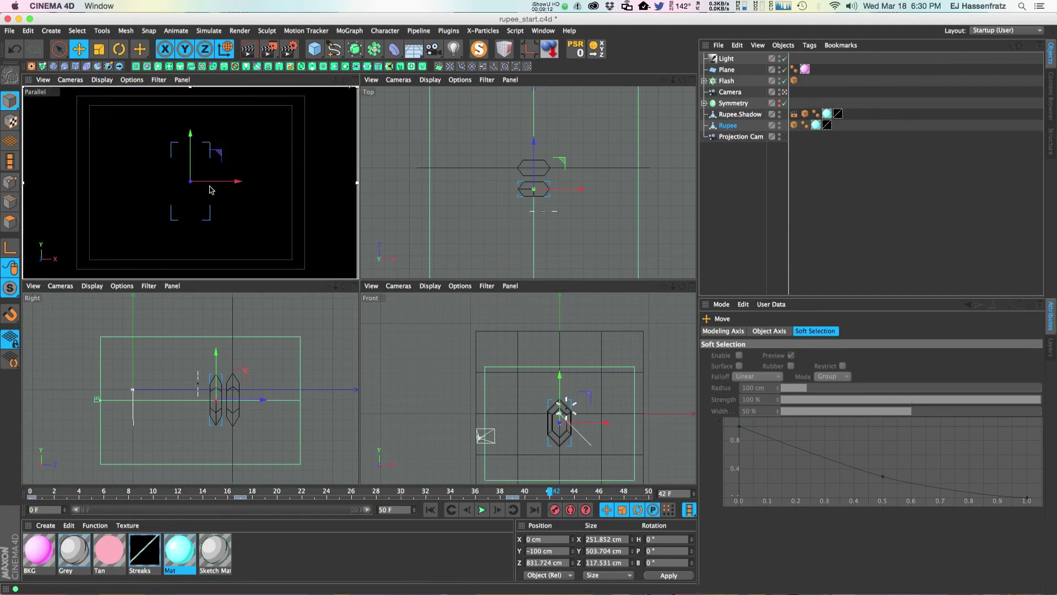
pyautogui.press('t')
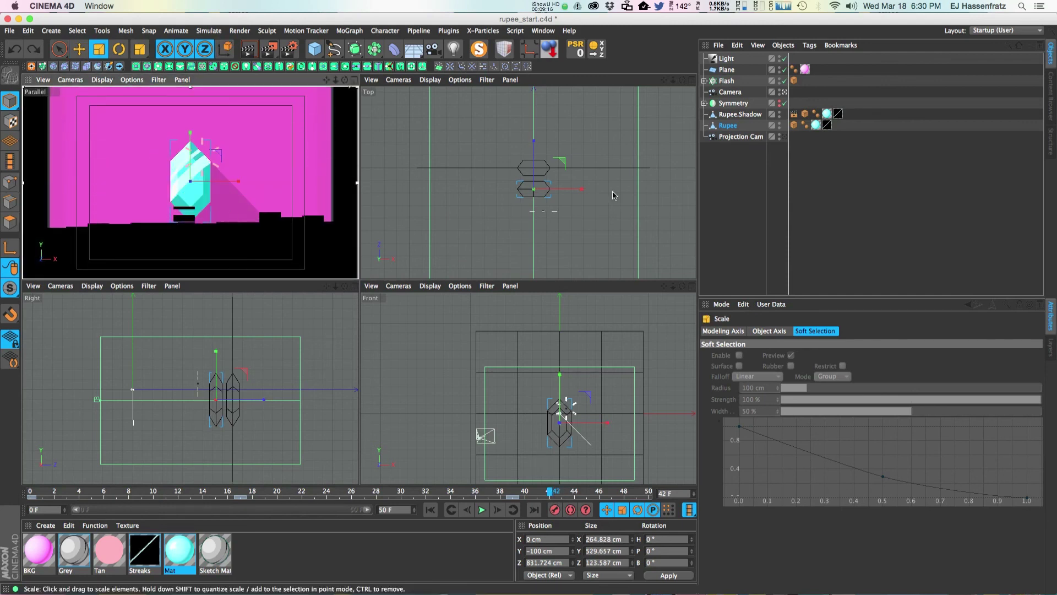
pyautogui.click(741, 115)
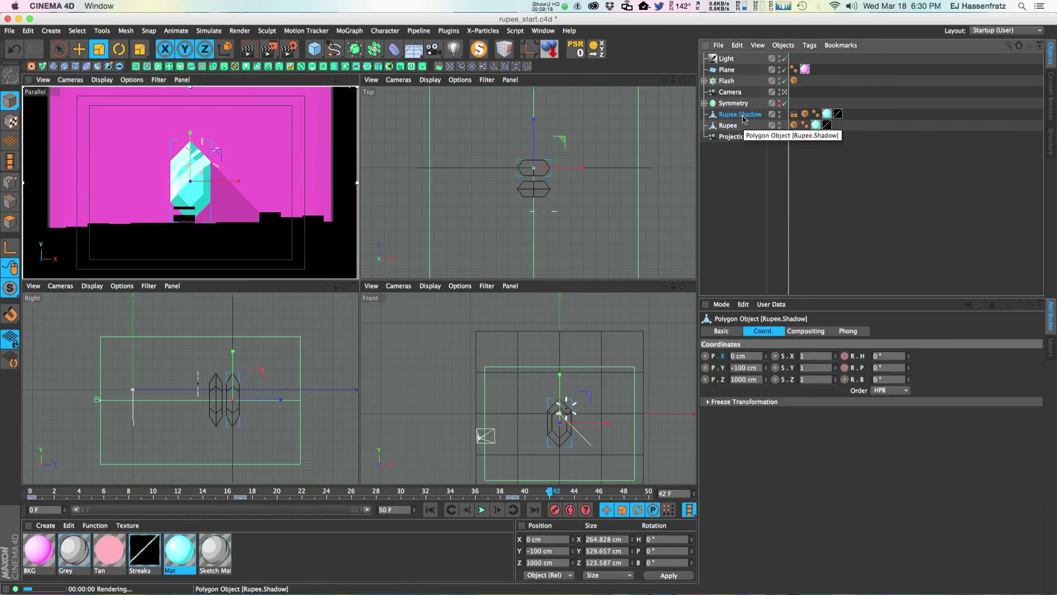
pyautogui.click(500, 492)
pyautogui.moveTo(473, 495); pyautogui.dragTo(604, 497)
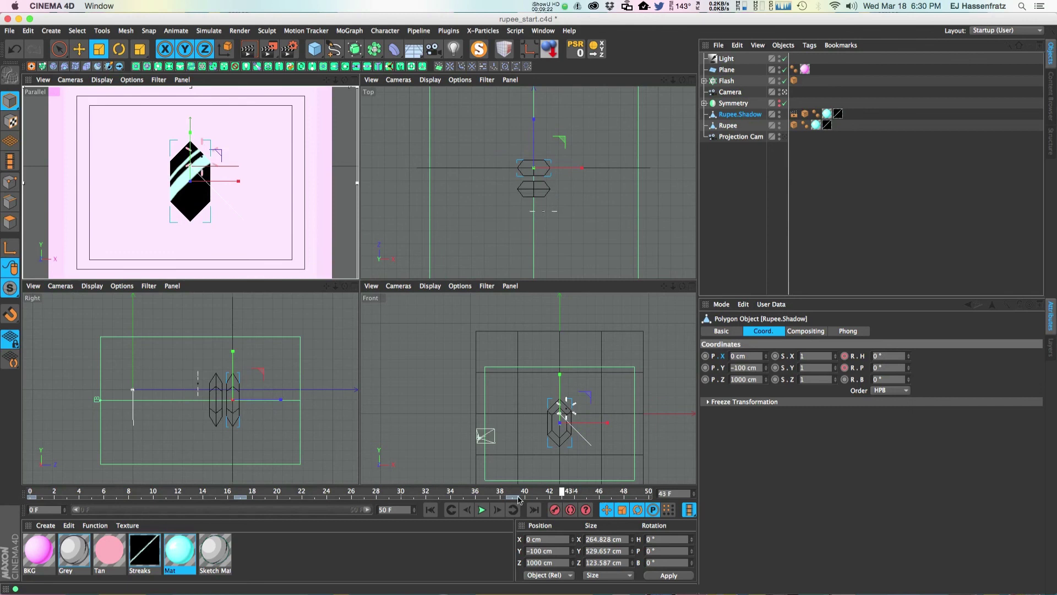
pyautogui.moveTo(518, 499); pyautogui.dragTo(599, 495)
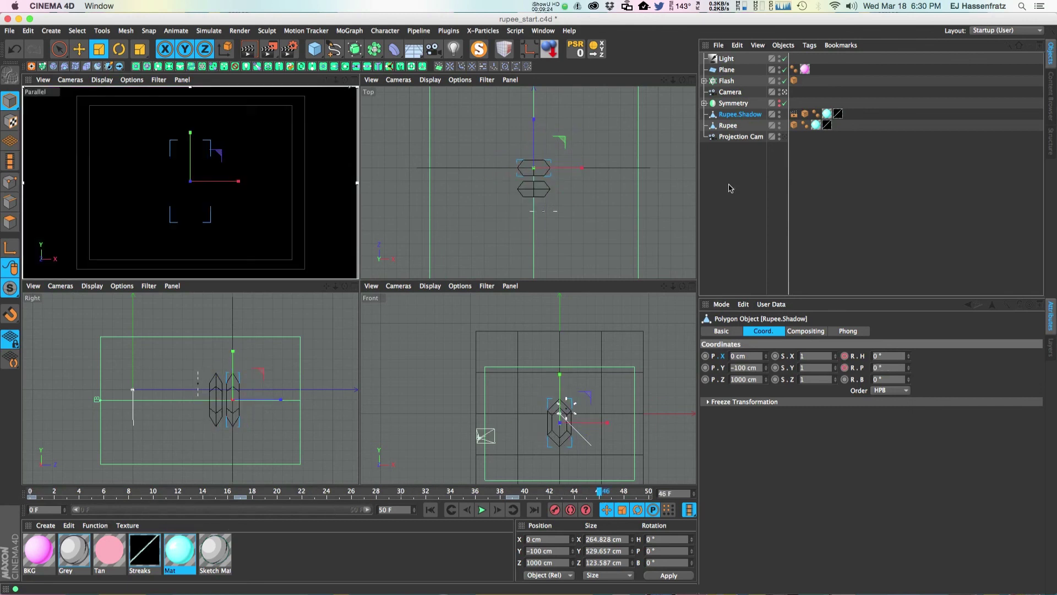
pyautogui.click(728, 126)
pyautogui.press('e')
pyautogui.moveTo(539, 175); pyautogui.dragTo(540, 197)
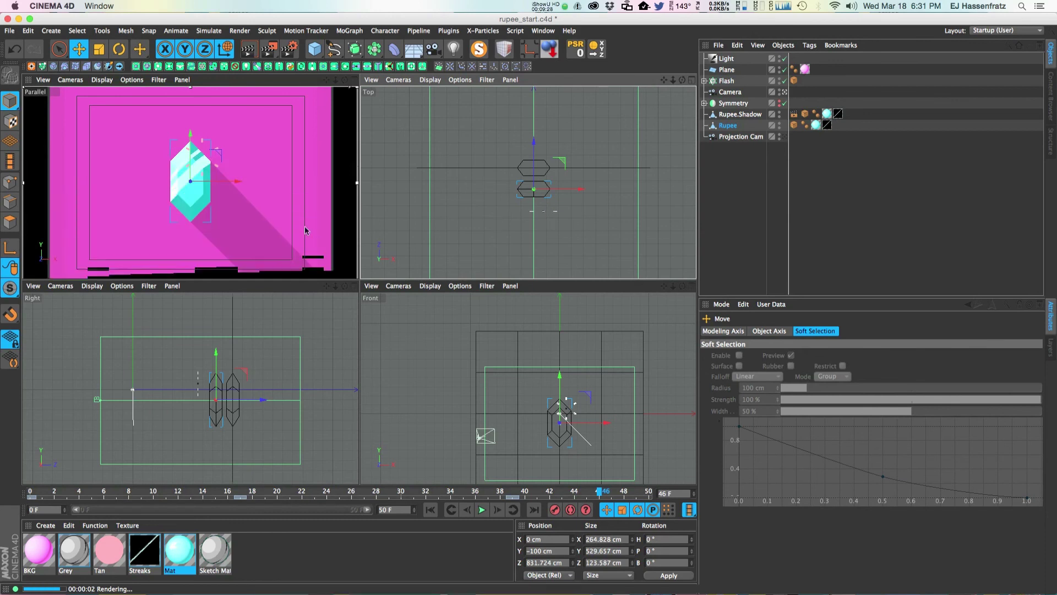
pyautogui.click(833, 260)
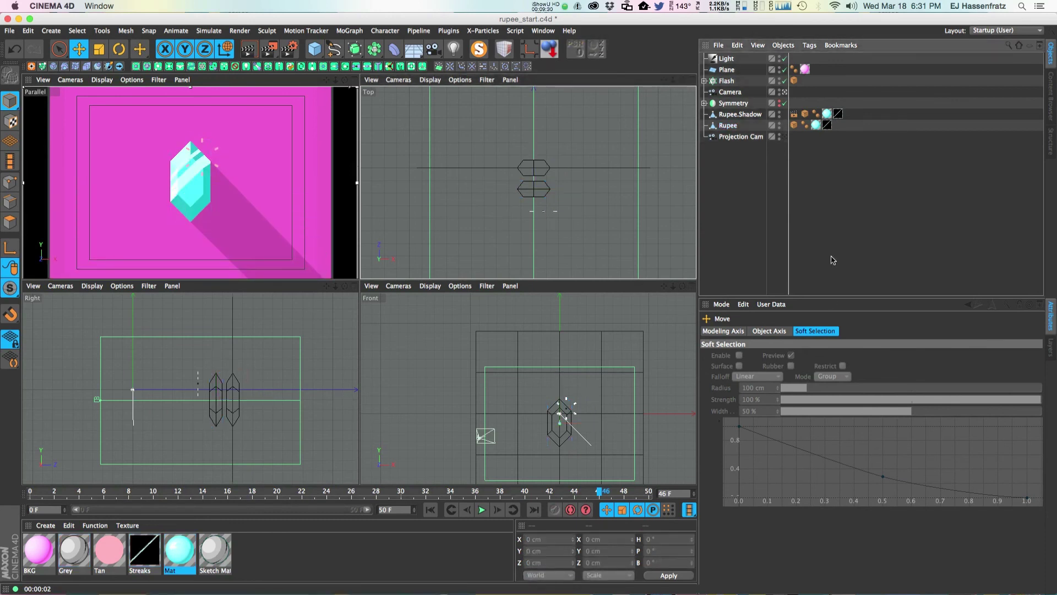